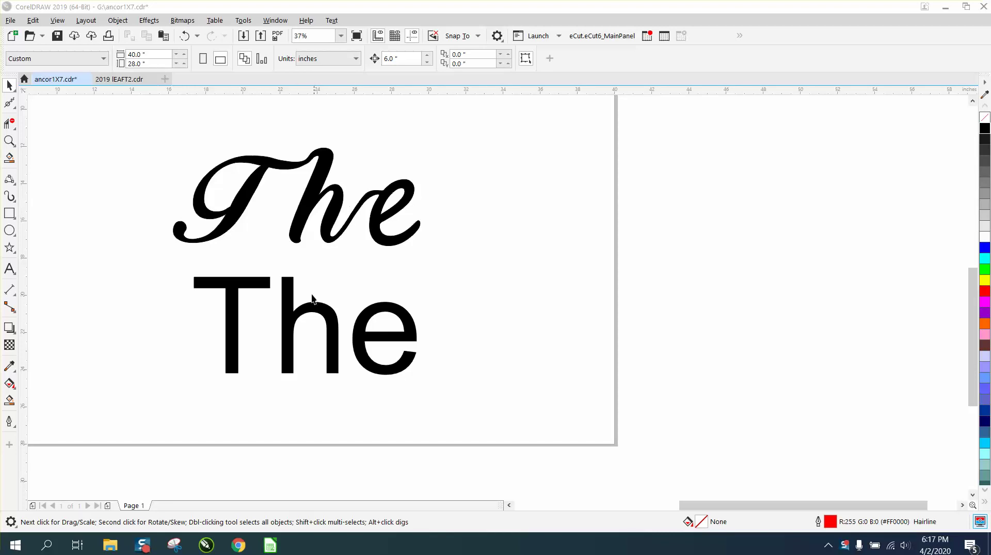
Set the T of the lower Arial 'The' to the Birds of Paradise font
click(256, 284)
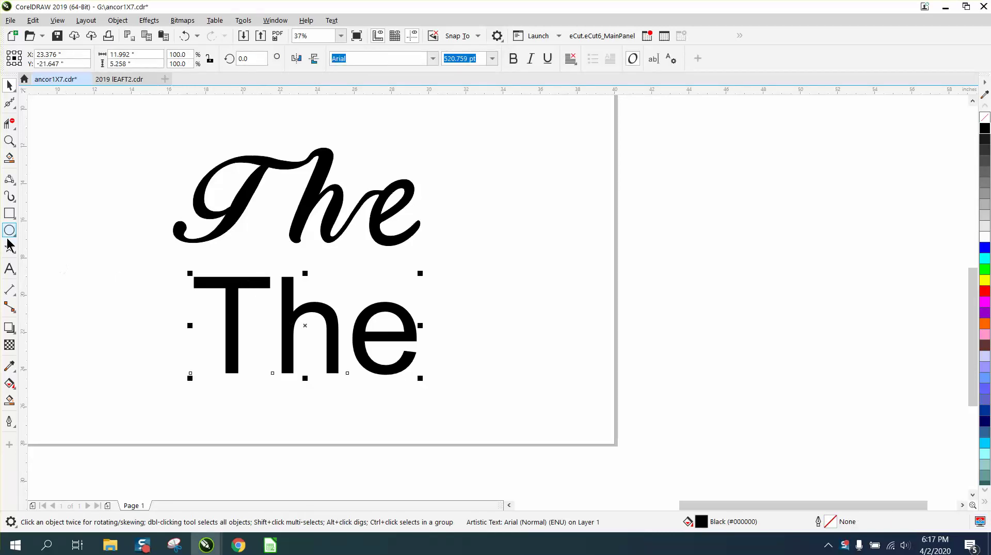
click(9, 268)
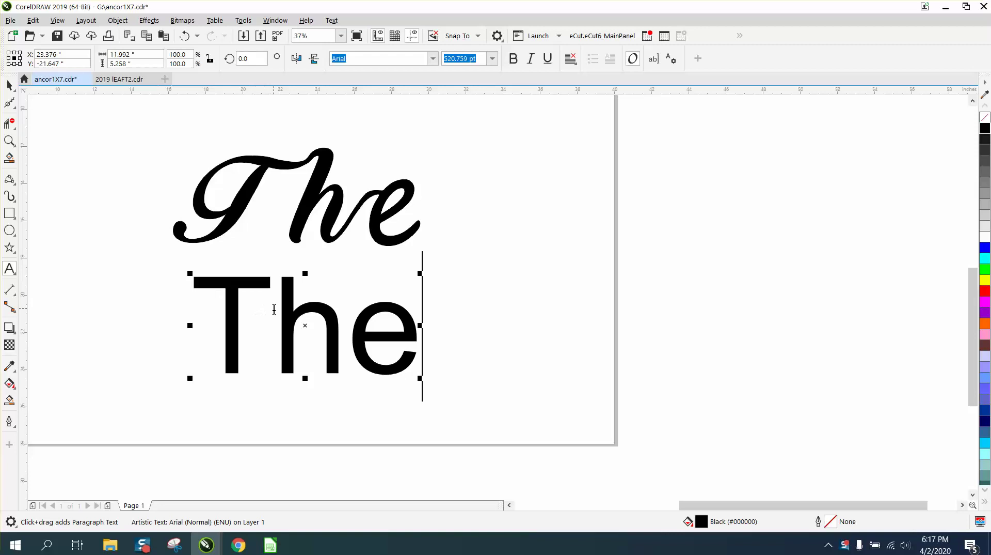
drag(275, 309, 212, 310)
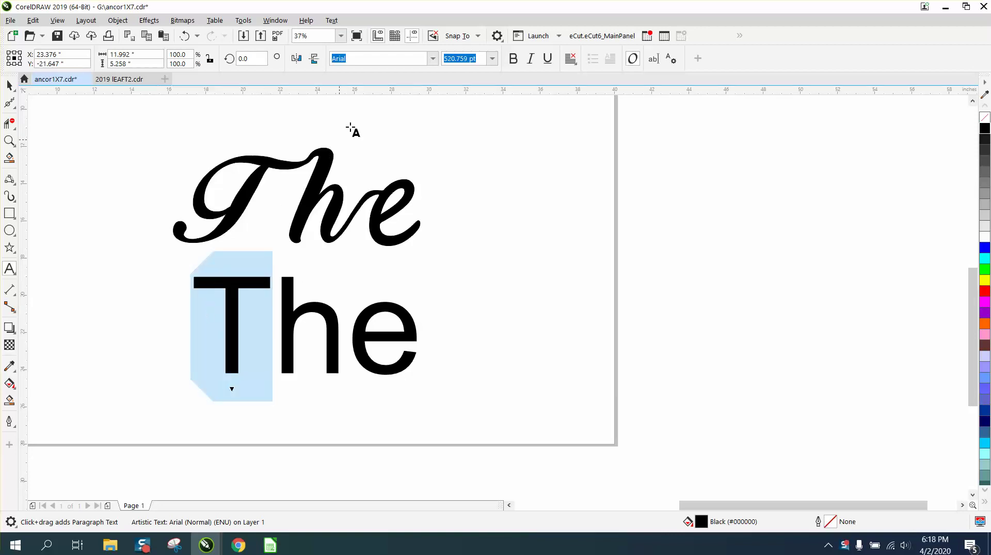
click(432, 58)
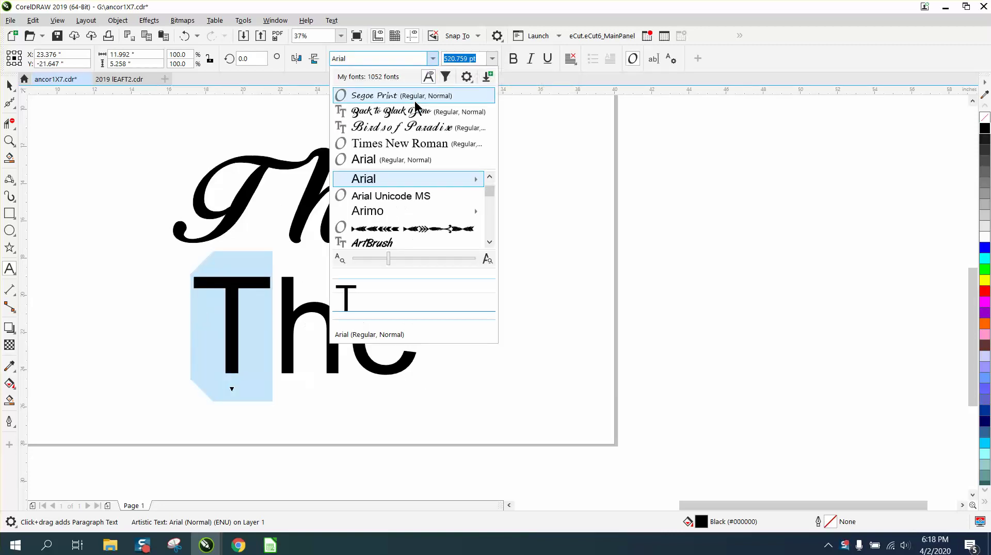
click(411, 125)
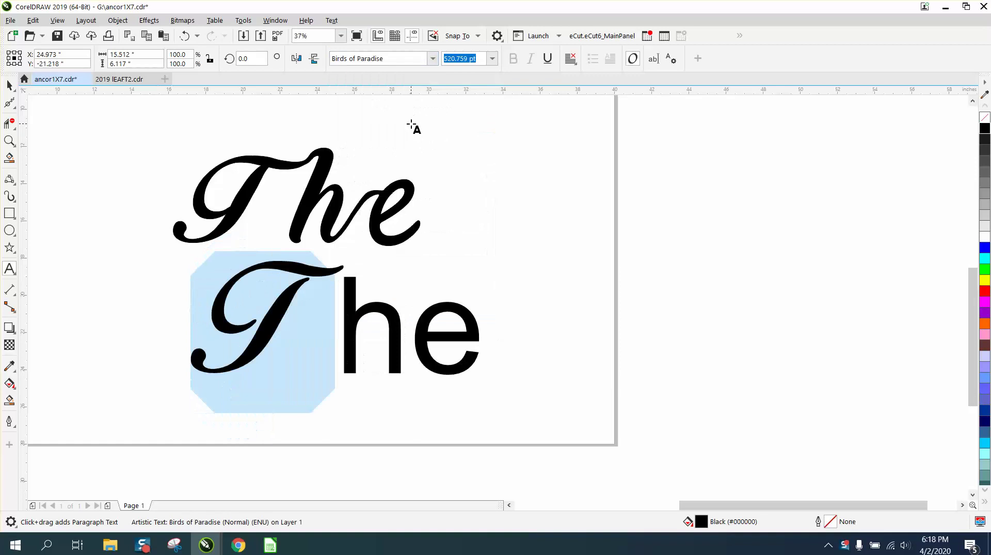
Restyle the h in Back to Black Demo
drag(402, 313, 352, 323)
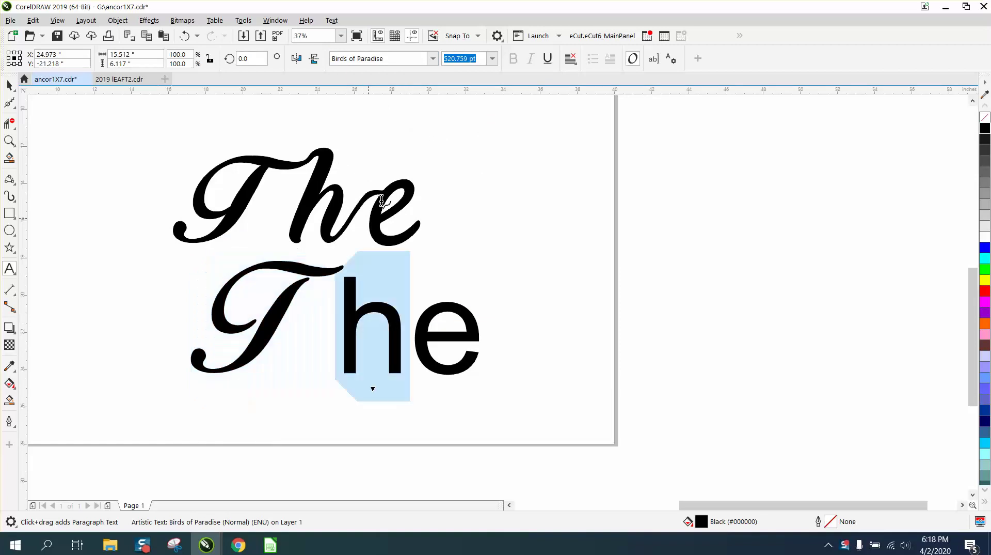
click(433, 58)
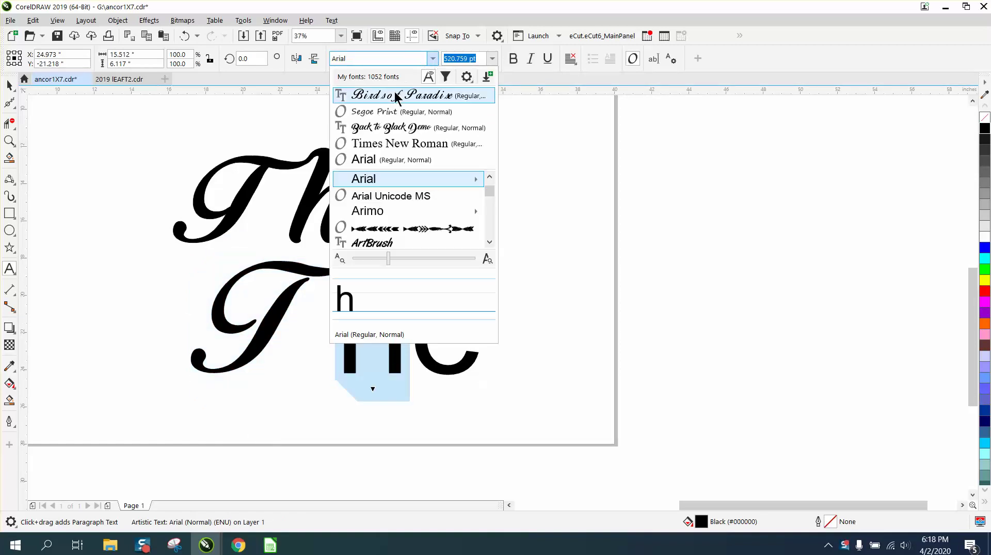
click(396, 95)
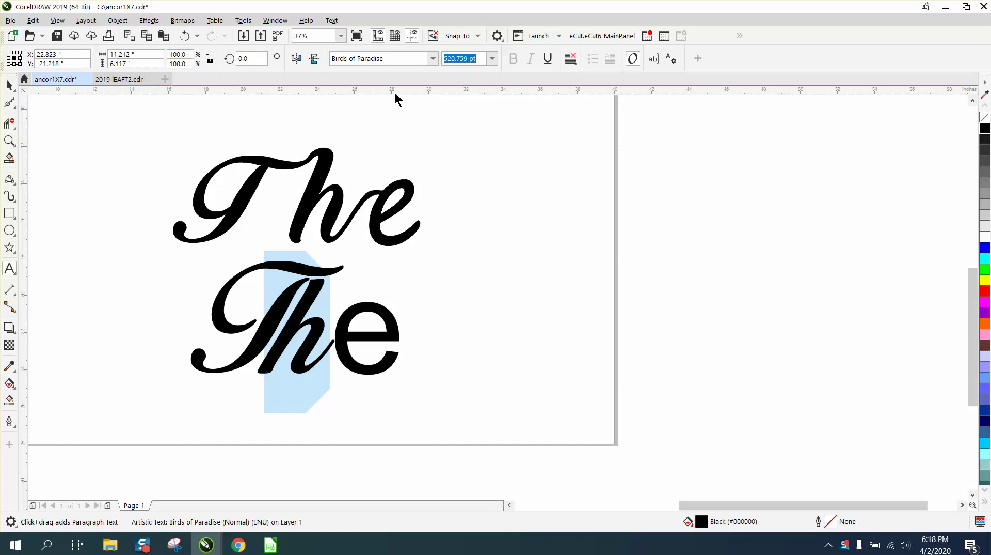
click(433, 58)
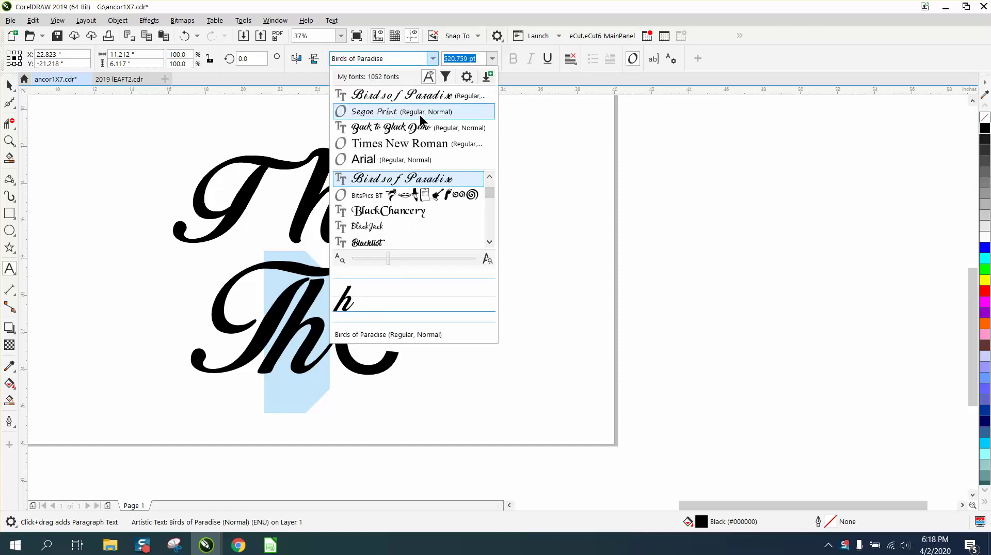
click(414, 128)
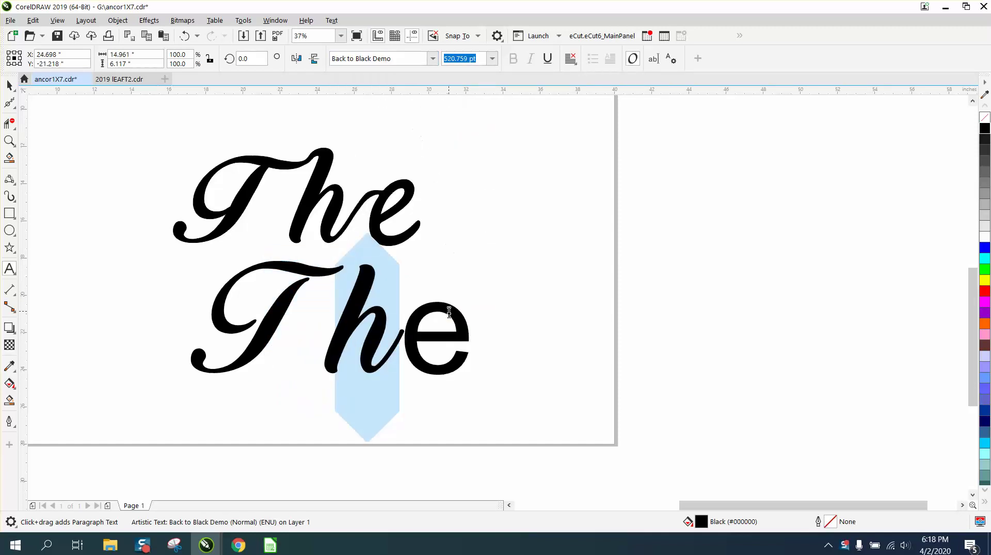
Give the e the Segoe Print font and select the whole lower word
click(450, 311)
drag(465, 317, 415, 319)
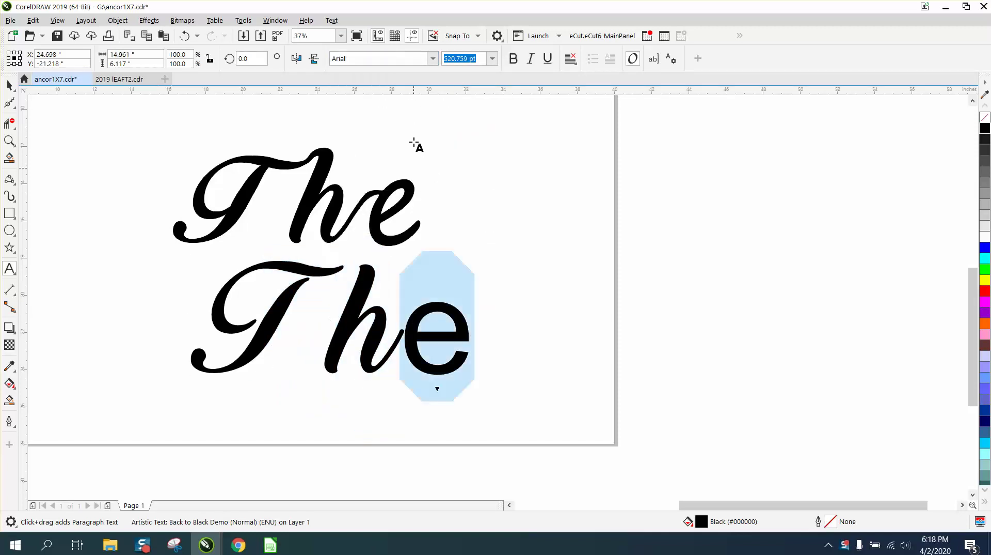
click(433, 58)
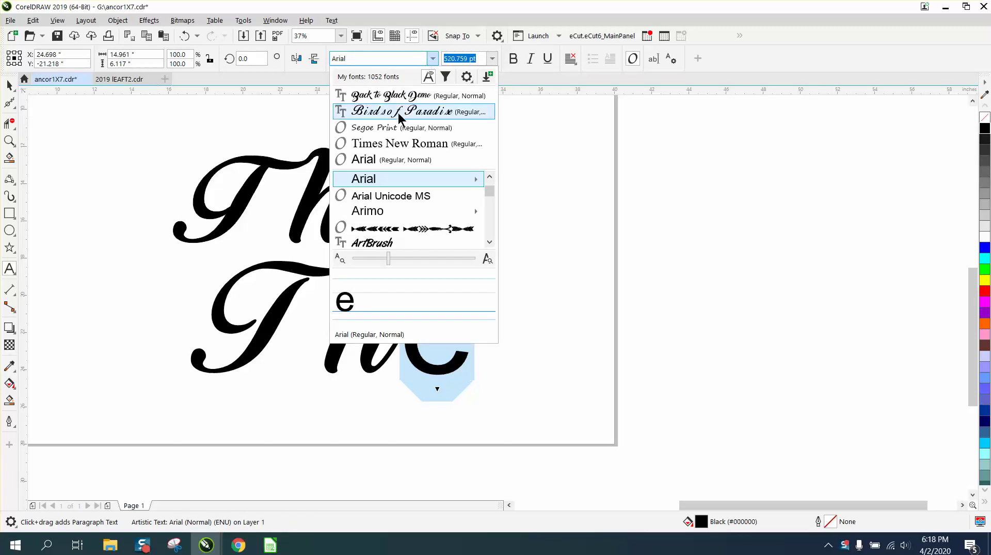
click(400, 127)
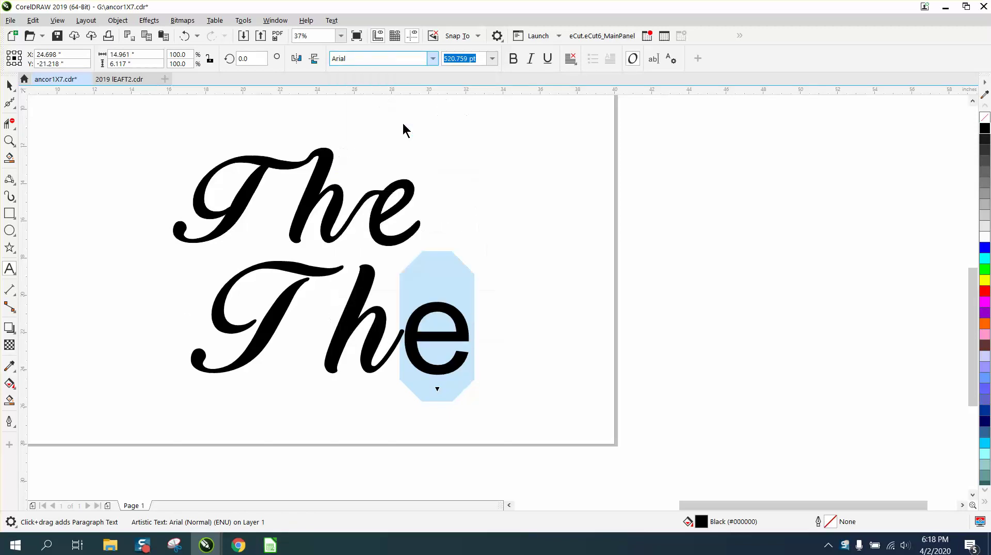
click(8, 88)
drag(135, 238, 608, 411)
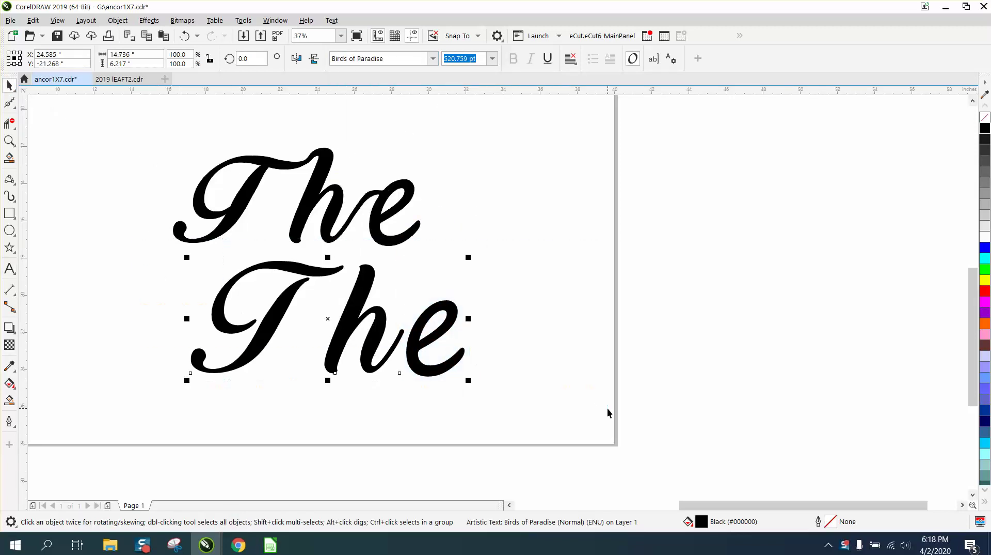
Convert the lower 'The' to curves and break it apart, then undo both since the e filled in
click(12, 140)
drag(104, 224, 599, 421)
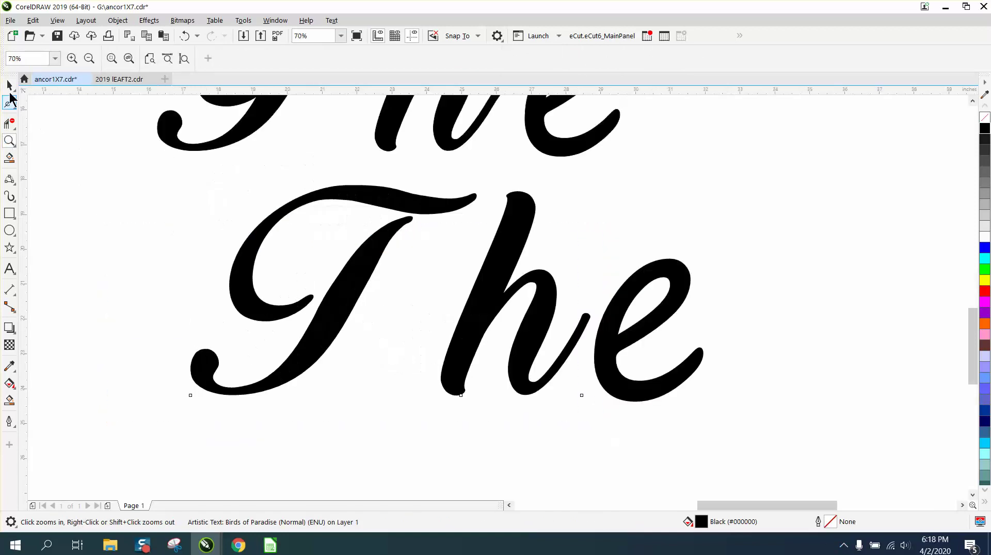
click(9, 86)
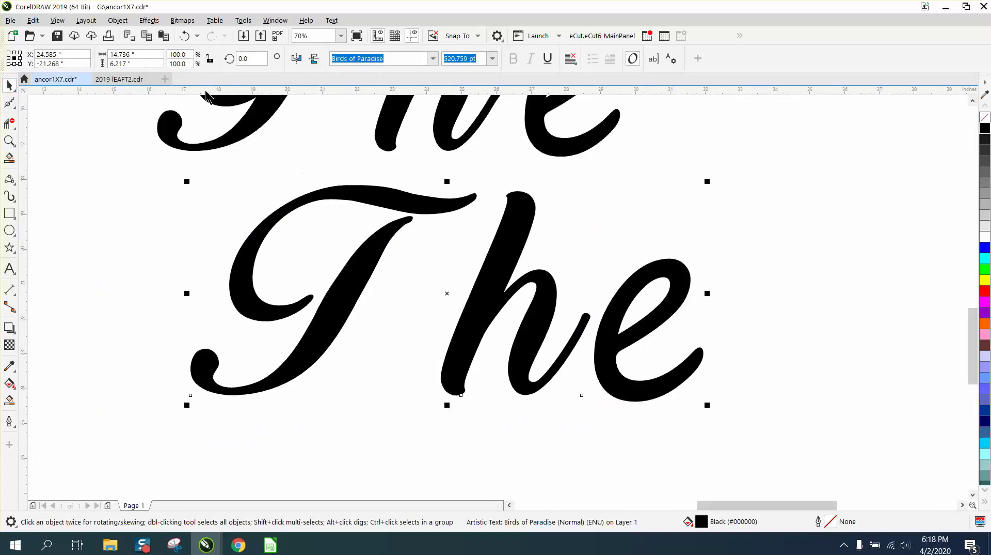
click(117, 21)
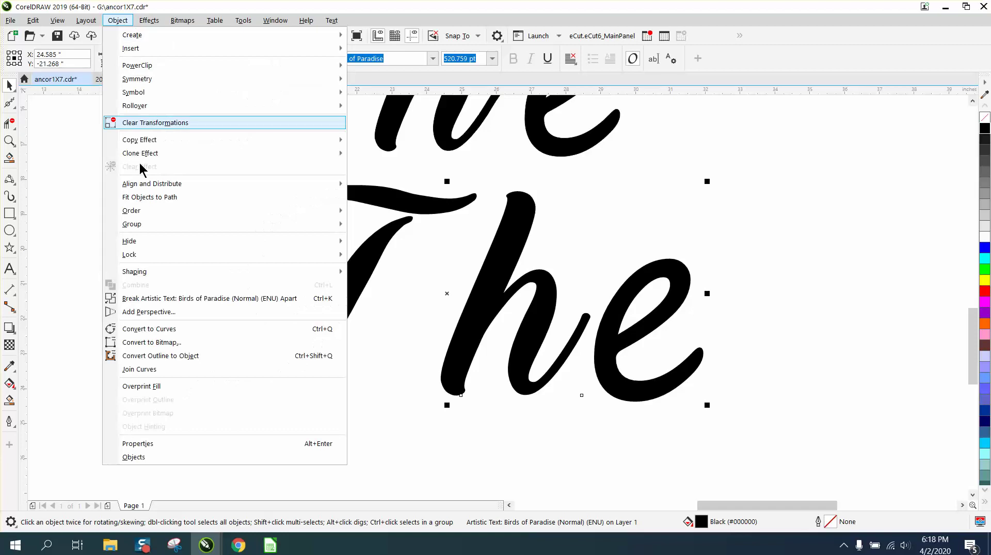
click(186, 326)
click(205, 274)
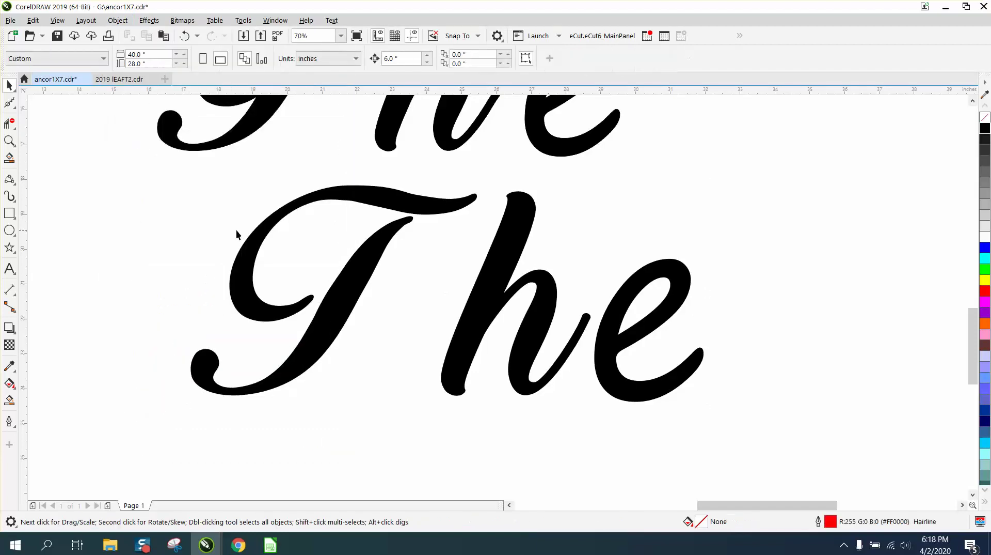
drag(135, 171, 835, 444)
key(ctrl+k)
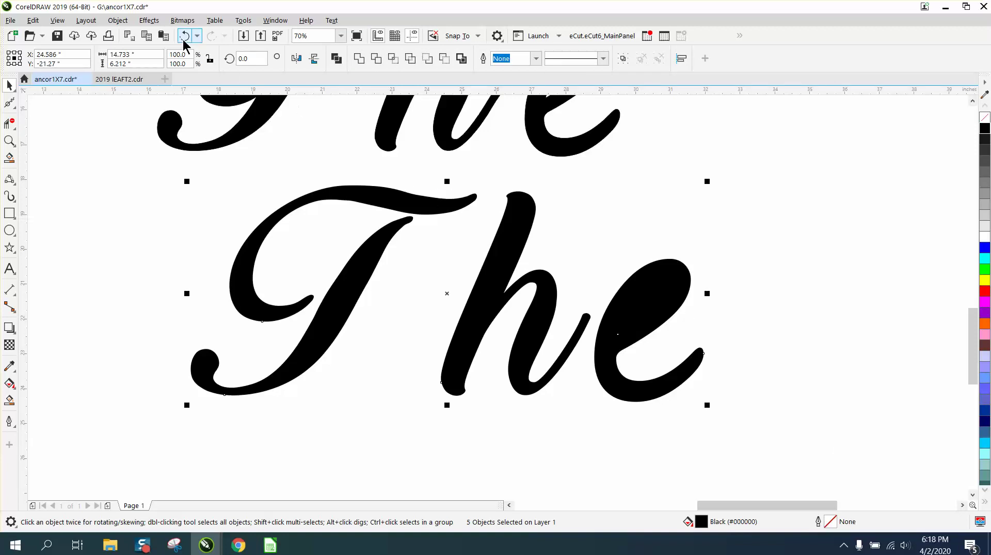
click(184, 35)
click(184, 36)
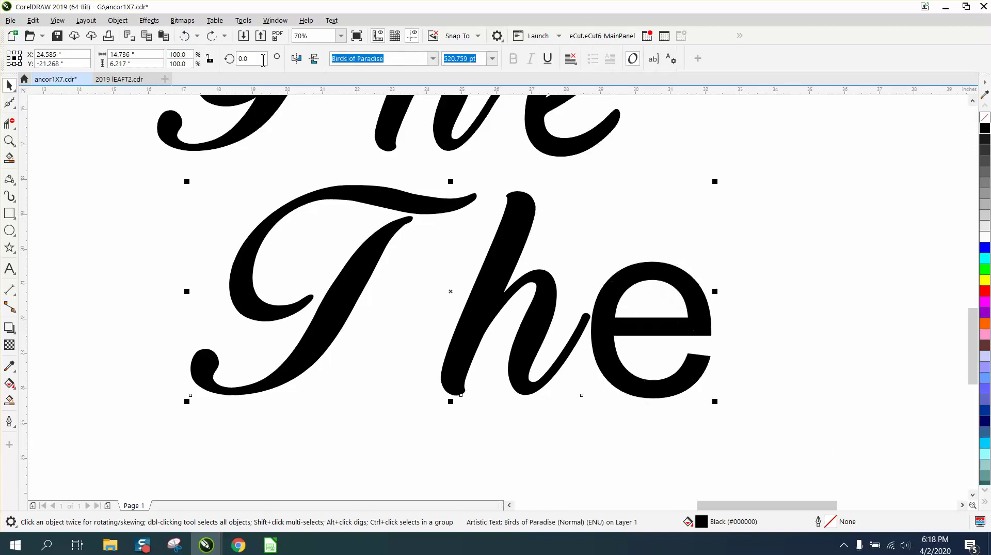
Split the text into three separate letters and convert them to curves
click(212, 36)
key(ctrl+shift+z)
drag(151, 170, 800, 479)
click(118, 21)
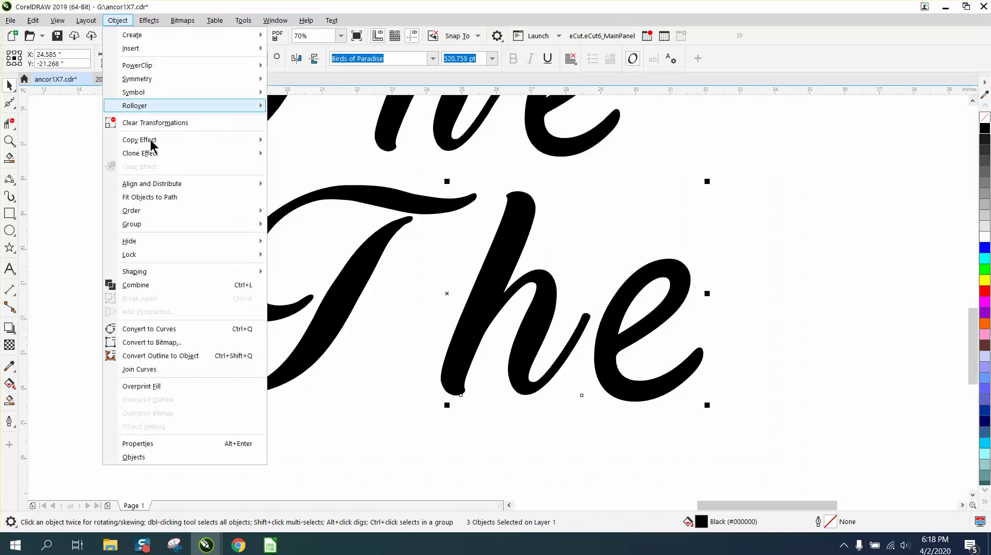
click(180, 324)
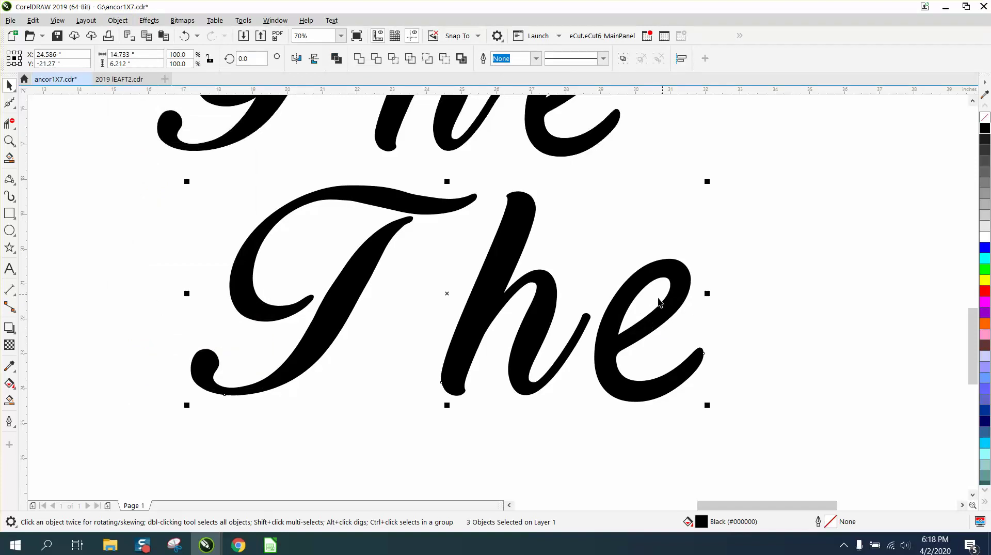
Choose the Smear tool with a 0.9-inch nib size
click(14, 107)
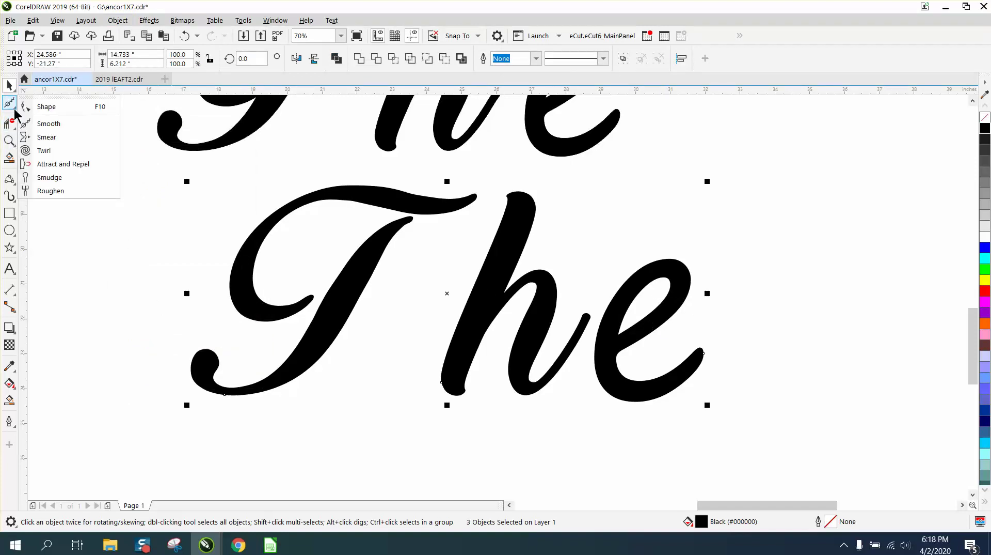
click(50, 138)
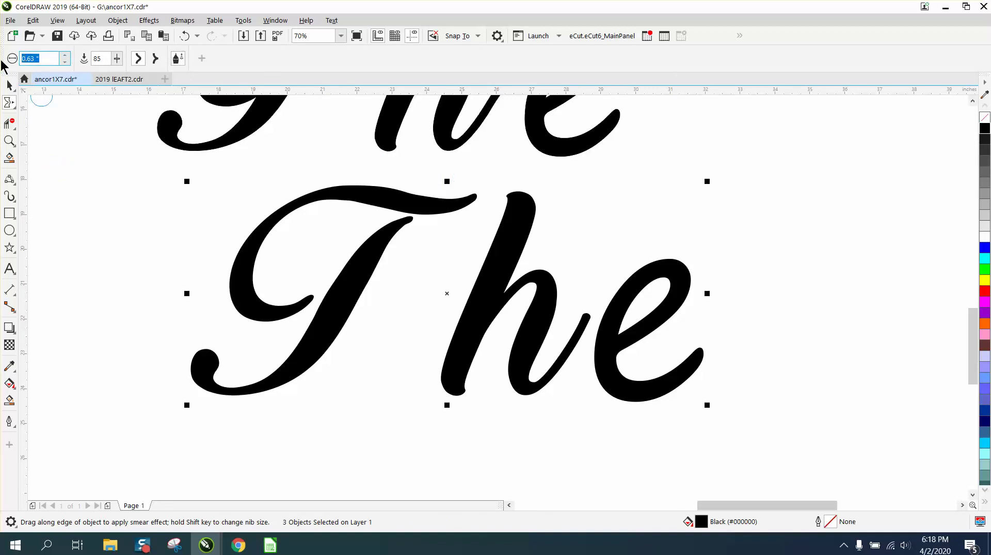
text(.75)
key(Return)
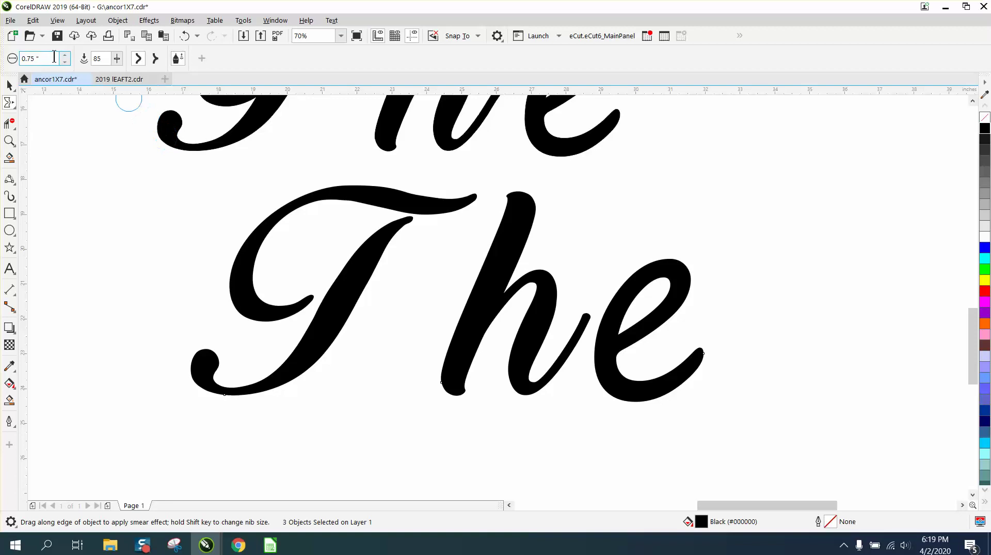
drag(54, 57, 2, 63)
text(.9)
key(Return)
Smear the T's top stroke into the h and stretch the h's tail toward the e
mouse_move(460, 212)
mouse_down()
mouse_move(442, 201)
mouse_move(460, 202)
mouse_move(489, 181)
mouse_up()
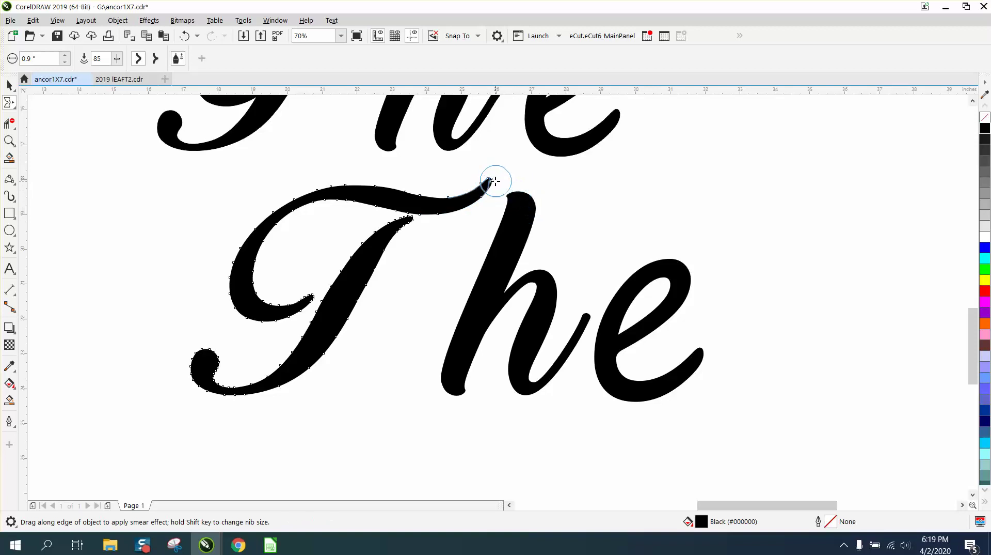
click(516, 202)
mouse_move(518, 206)
mouse_down()
mouse_move(493, 184)
mouse_move(459, 205)
mouse_up()
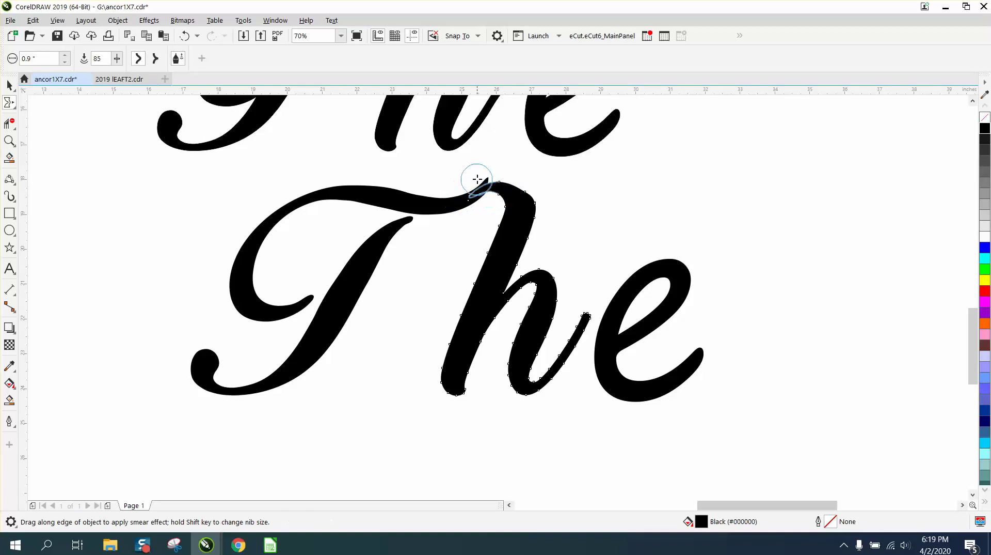
mouse_move(489, 184)
mouse_down()
mouse_move(519, 207)
mouse_move(494, 184)
mouse_move(533, 217)
mouse_move(515, 186)
mouse_move(492, 181)
mouse_move(454, 205)
mouse_up()
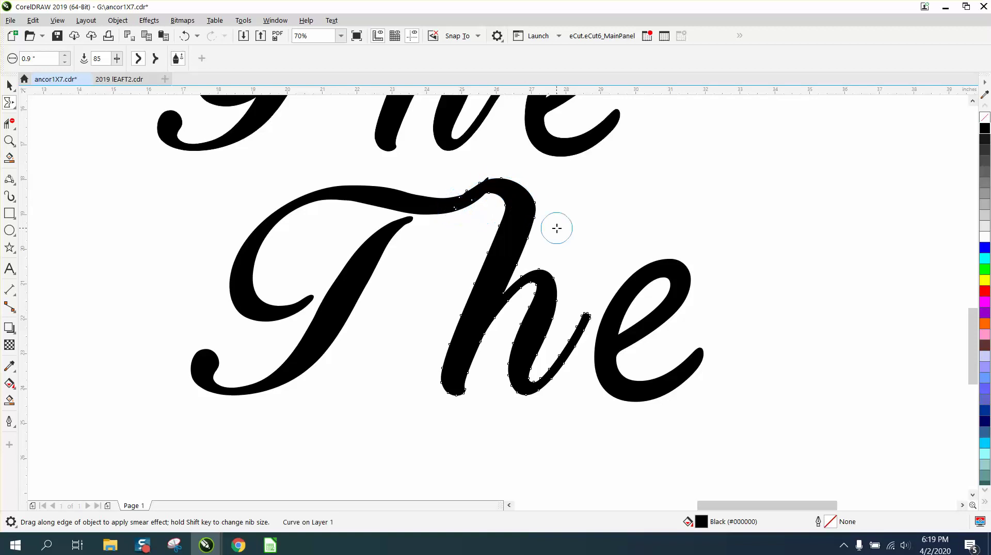
mouse_move(566, 345)
mouse_down()
mouse_move(602, 294)
mouse_move(630, 288)
mouse_up()
mouse_move(569, 343)
mouse_down()
mouse_move(601, 299)
mouse_move(632, 293)
mouse_up()
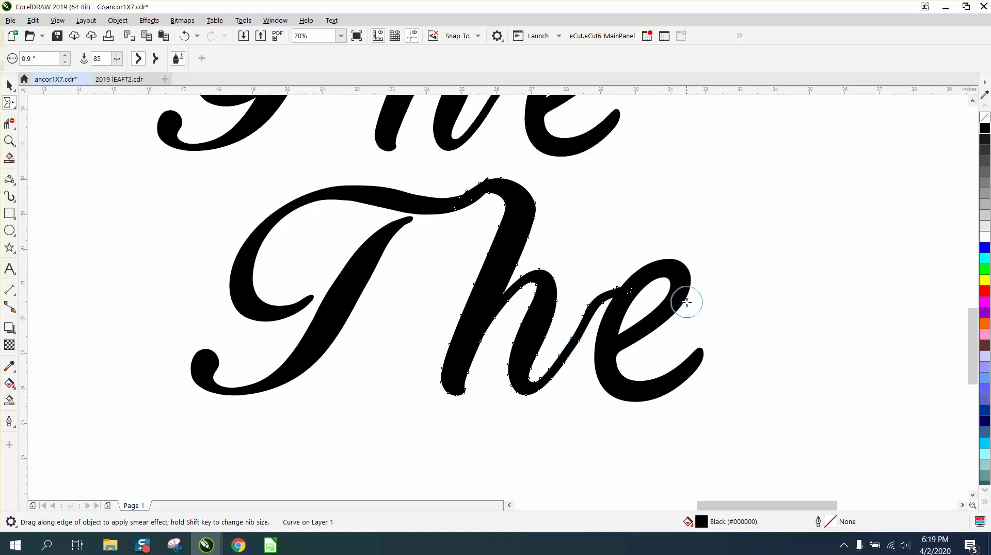
Zoom in on the T–h join and smooth away its spike with the Smooth brush
click(9, 140)
drag(386, 158, 640, 289)
click(14, 111)
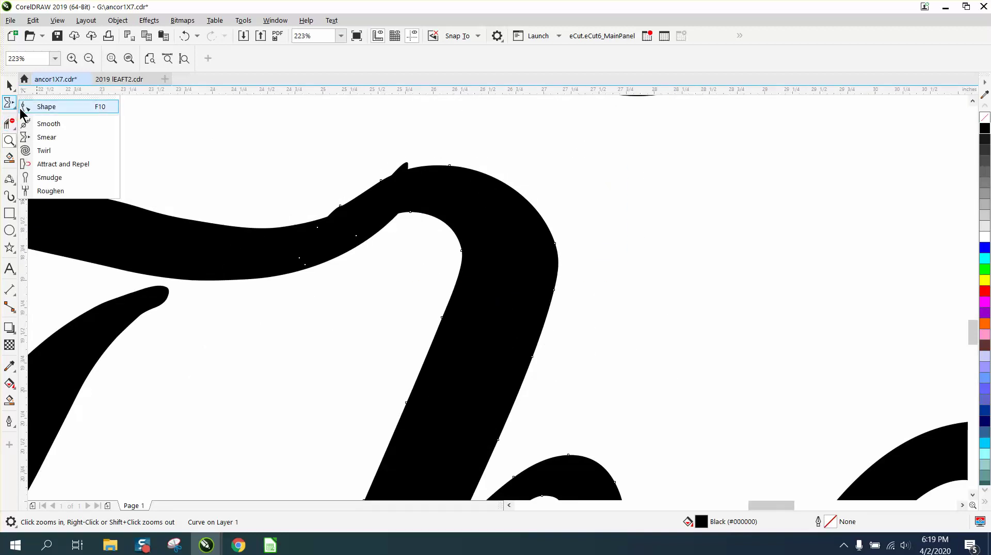
click(48, 123)
mouse_move(402, 191)
mouse_down()
mouse_move(410, 181)
mouse_move(394, 190)
mouse_move(407, 166)
mouse_move(399, 173)
mouse_up()
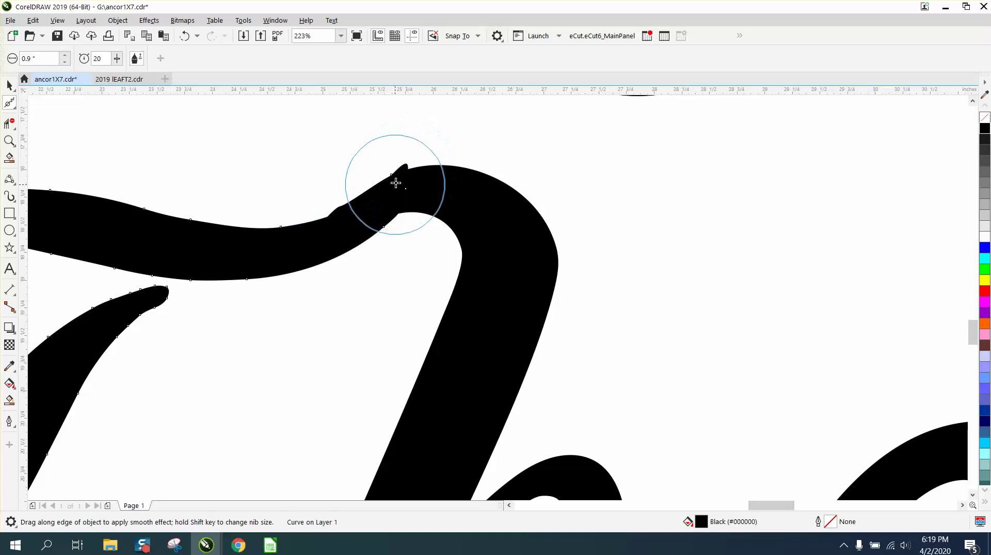
scroll(398, 177, down, 5)
Weld the three pieces of the lower 'The' into one curve
click(9, 85)
drag(313, 171, 331, 201)
drag(575, 293, 575, 292)
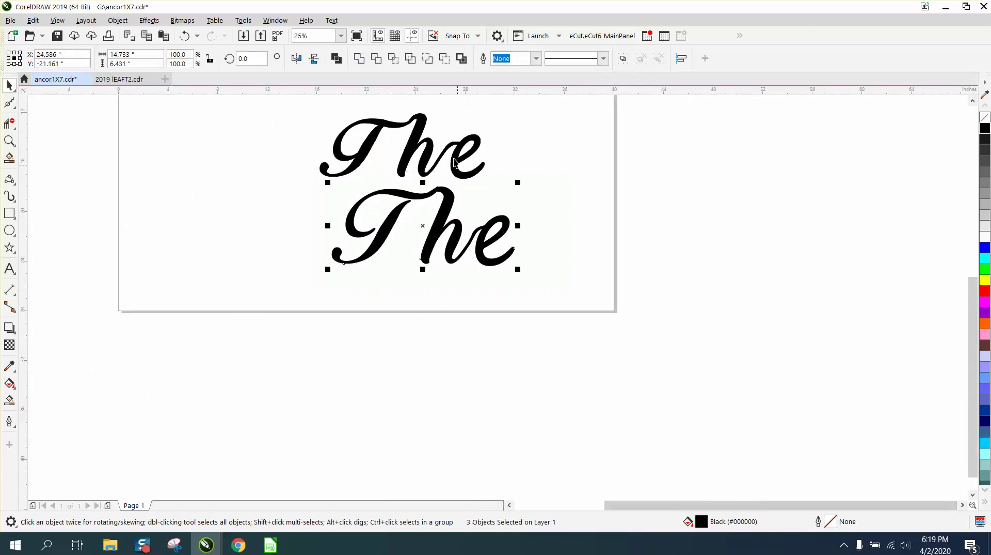
click(376, 60)
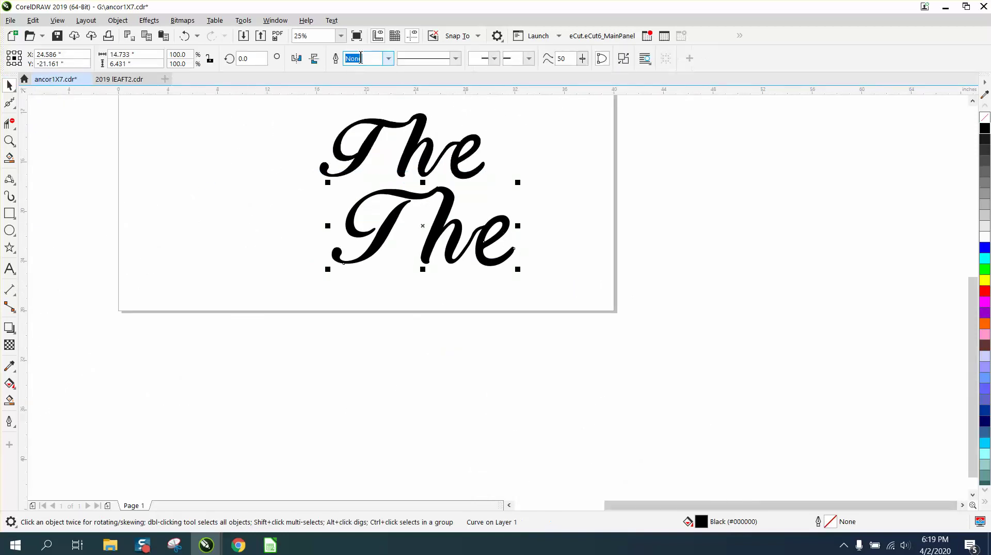
Smooth the T's sharp hook tip and the kink along its top stroke
click(9, 141)
drag(591, 281, 590, 280)
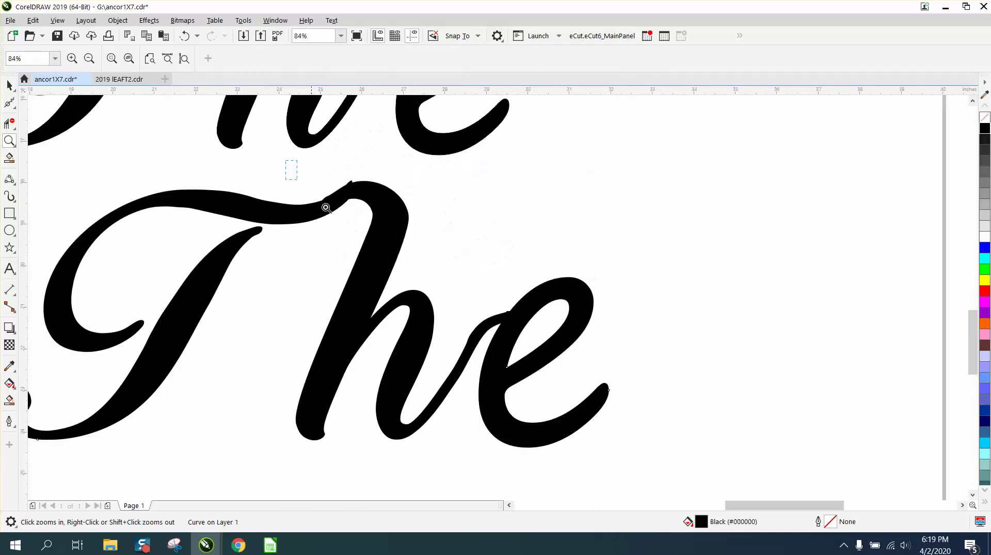
click(326, 207)
click(9, 102)
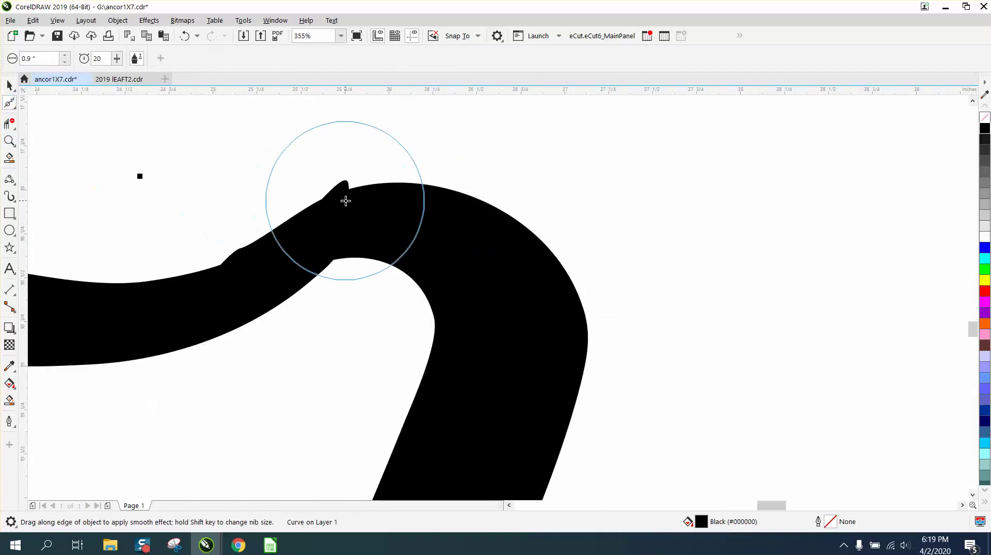
drag(346, 201, 326, 212)
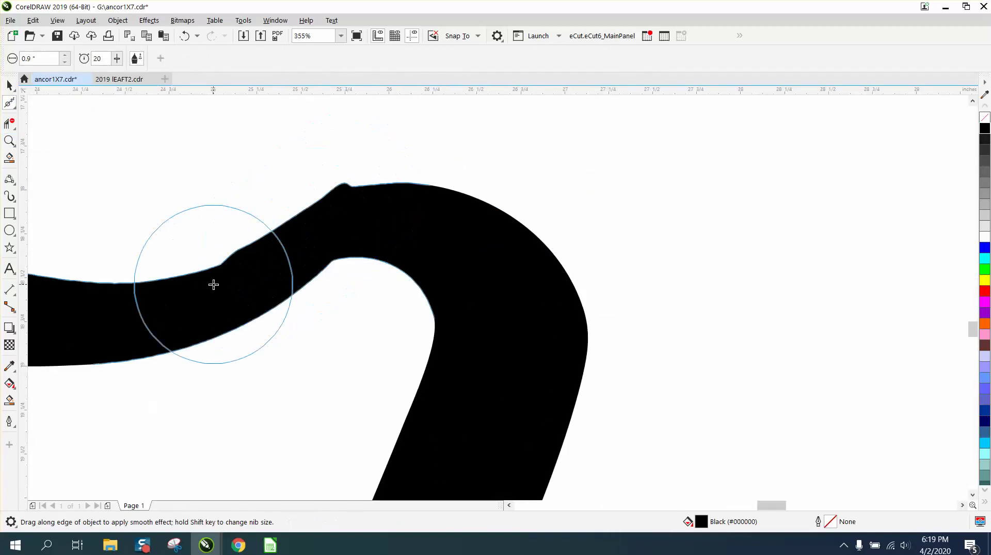
mouse_move(214, 285)
mouse_down()
mouse_move(310, 207)
mouse_move(392, 192)
mouse_move(345, 189)
mouse_move(313, 218)
mouse_move(406, 210)
mouse_move(432, 230)
mouse_up()
scroll(355, 204, down, 3)
click(11, 142)
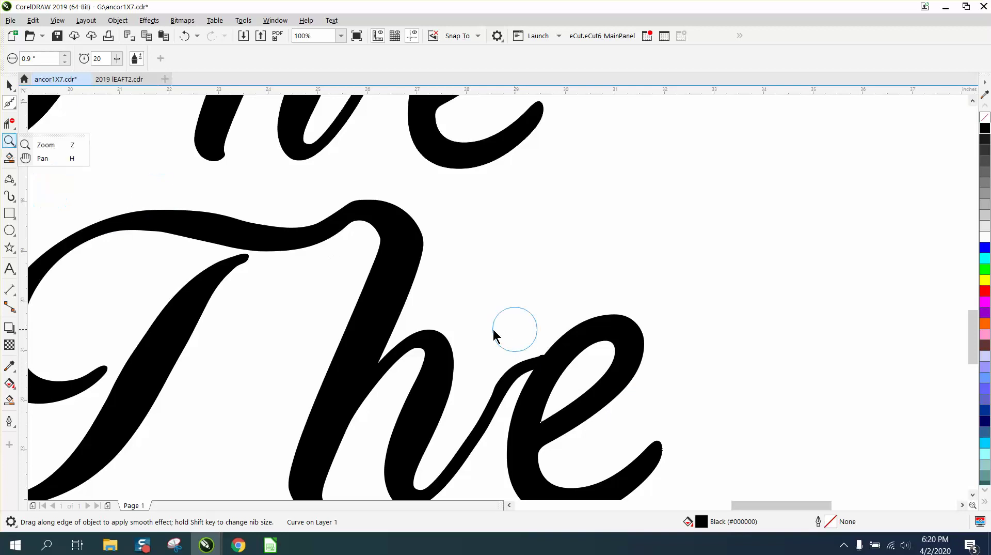
Zoom into the h–e join and brush away its notch with the Smooth tool
click(12, 141)
drag(427, 283, 648, 424)
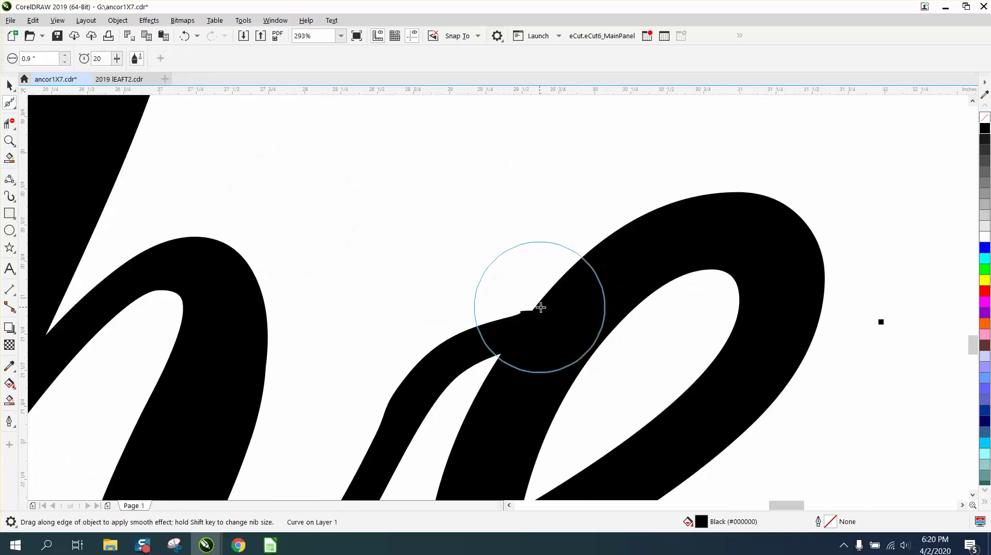
mouse_move(538, 298)
mouse_down()
mouse_move(518, 324)
mouse_move(543, 298)
mouse_move(496, 330)
mouse_move(417, 421)
mouse_move(403, 411)
mouse_move(401, 423)
mouse_move(555, 279)
mouse_move(550, 288)
mouse_move(666, 208)
mouse_up()
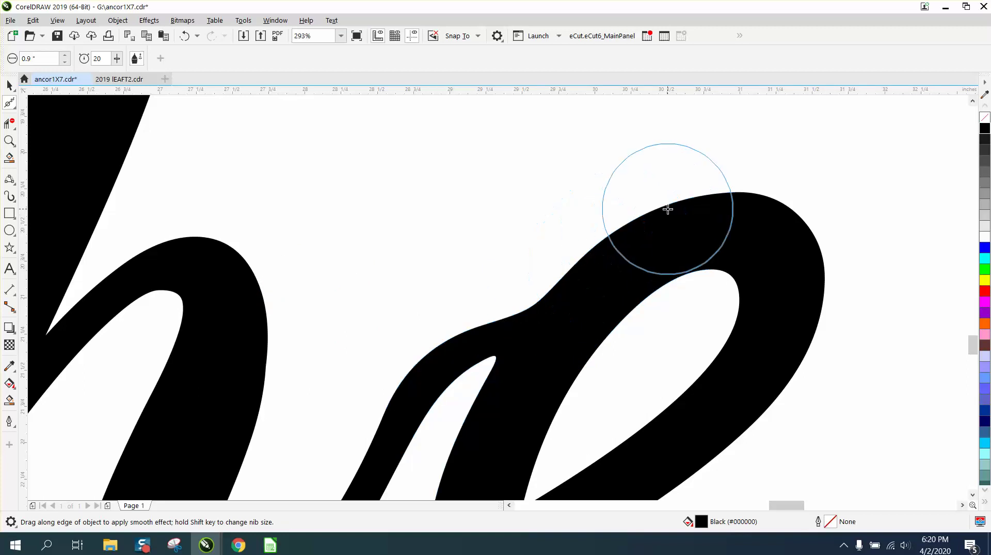
Delete extra nodes and adjust curve handles so the h-to-e stroke sweeps smoothly
click(17, 107)
click(41, 104)
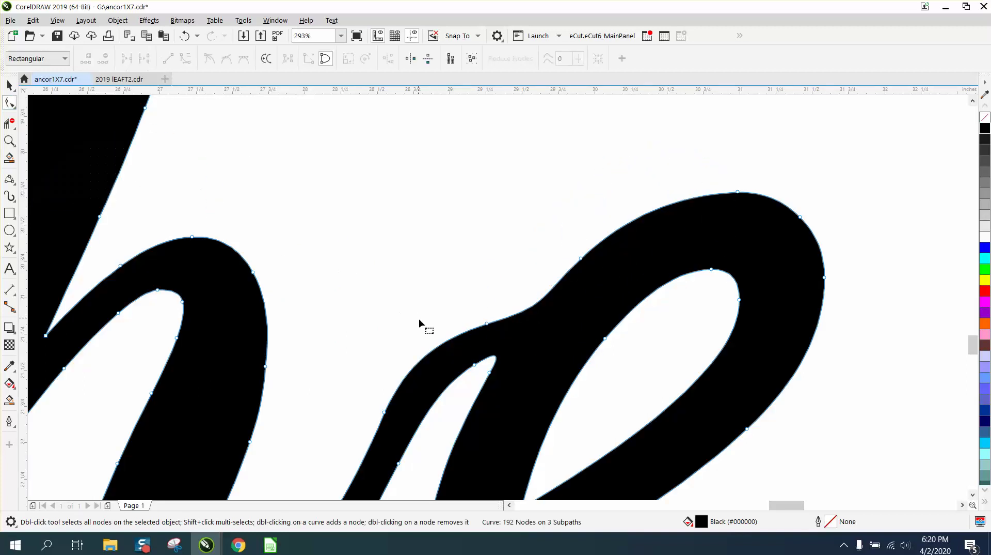
click(488, 324)
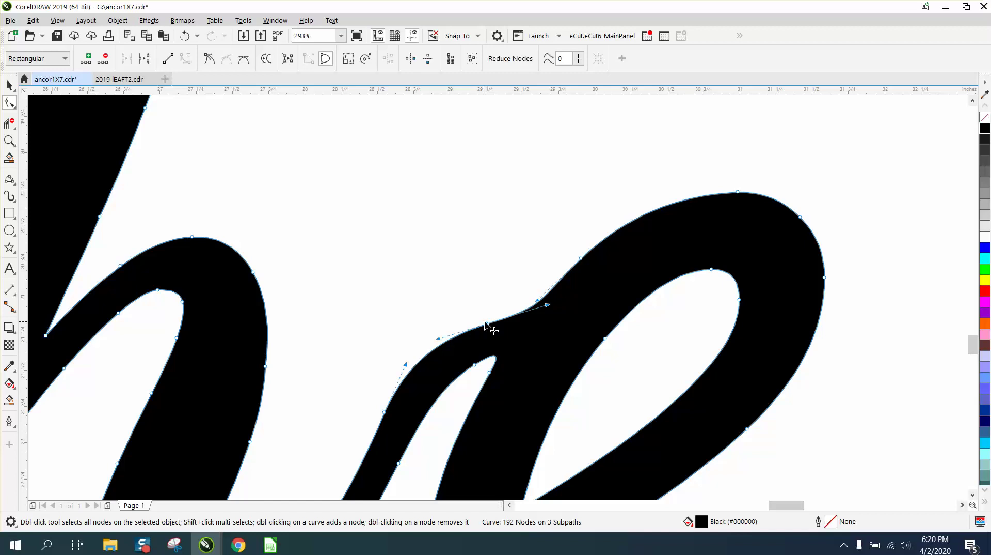
key(Delete)
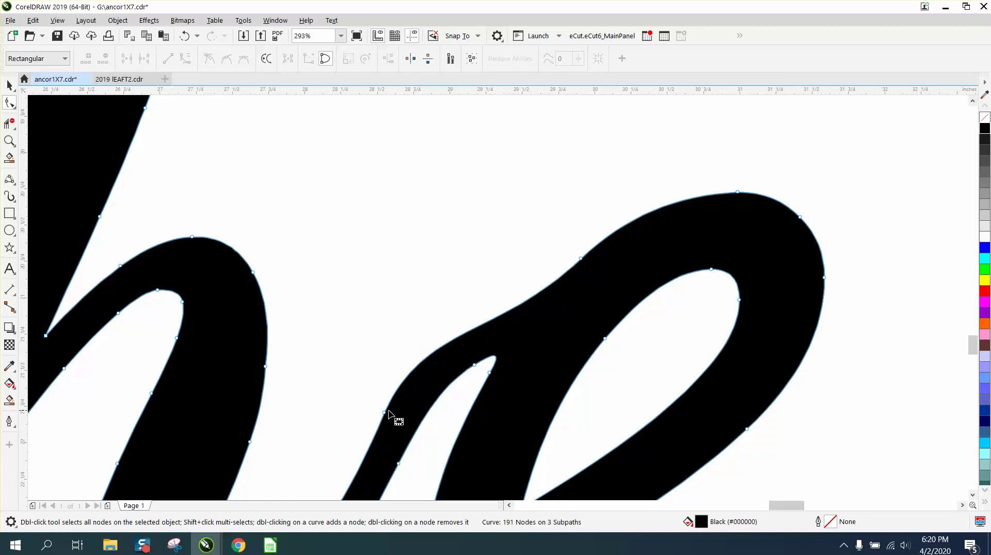
click(384, 412)
drag(423, 325, 464, 287)
drag(500, 337, 495, 321)
double_click(582, 259)
scroll(511, 284, down, 4)
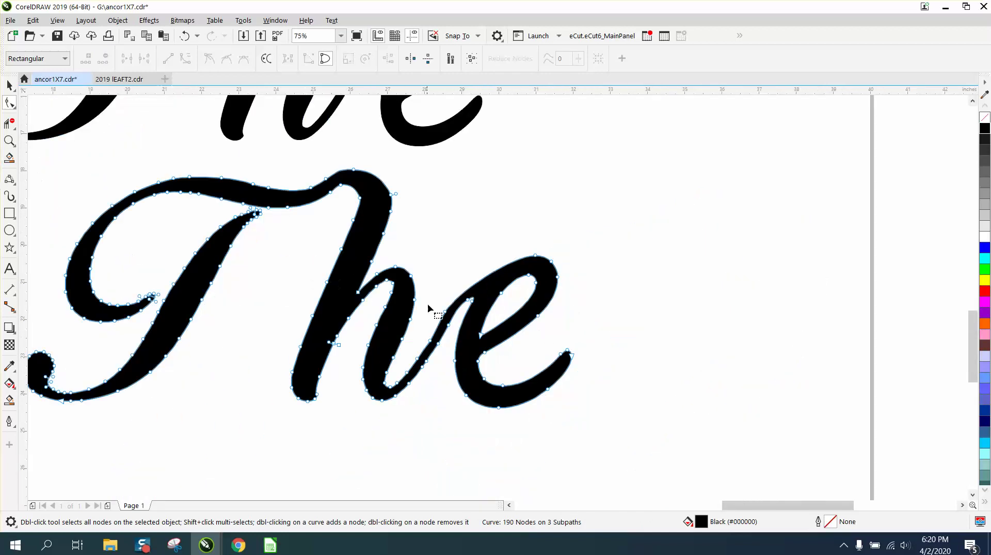
Zoom in on the T's top and try moving the stem-tip nodes, then undo the move
click(10, 141)
drag(182, 168, 433, 284)
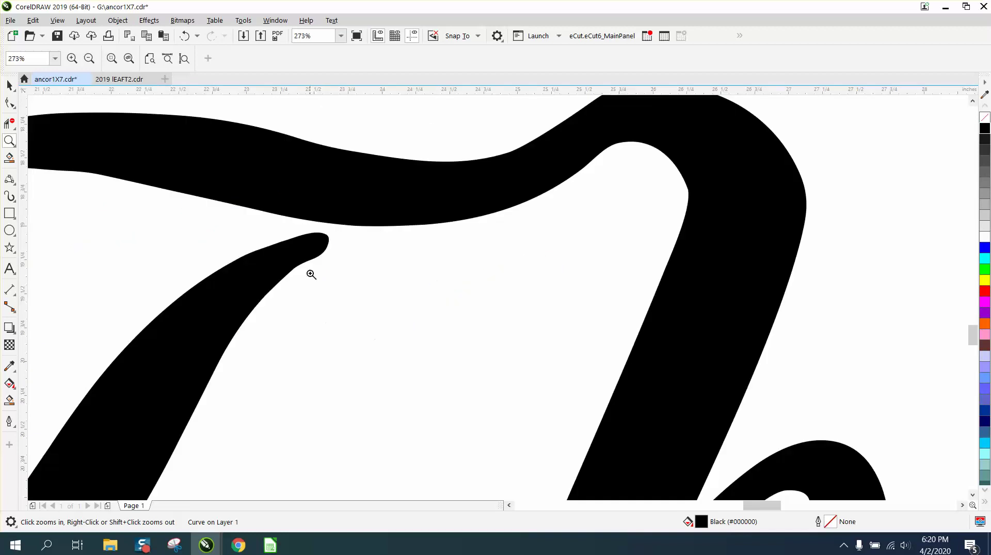
click(14, 106)
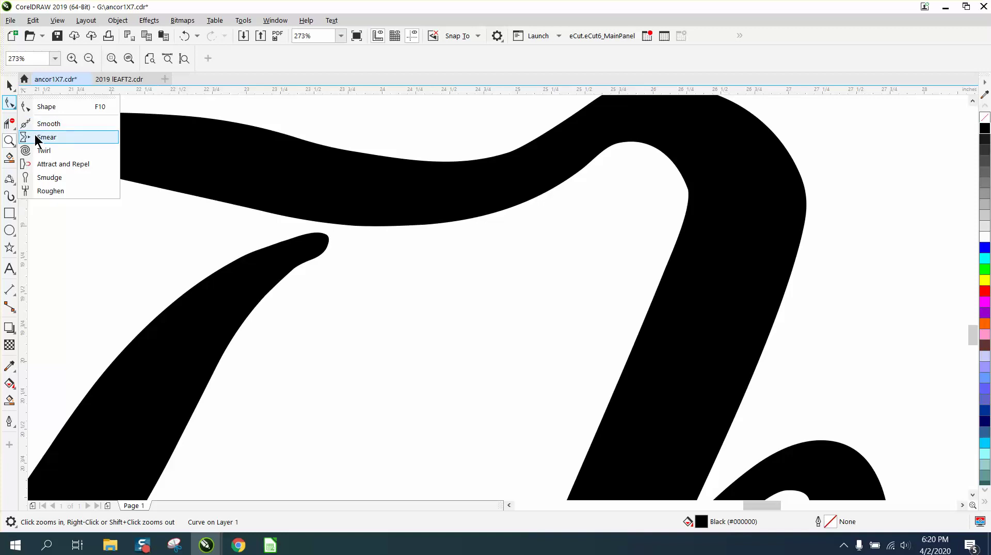
click(29, 107)
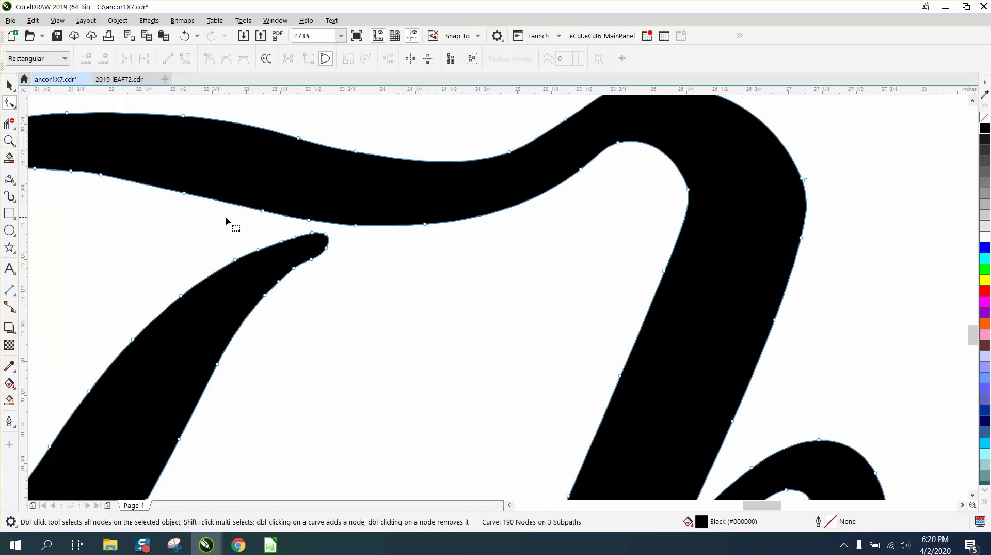
drag(359, 308, 360, 310)
drag(327, 247, 364, 229)
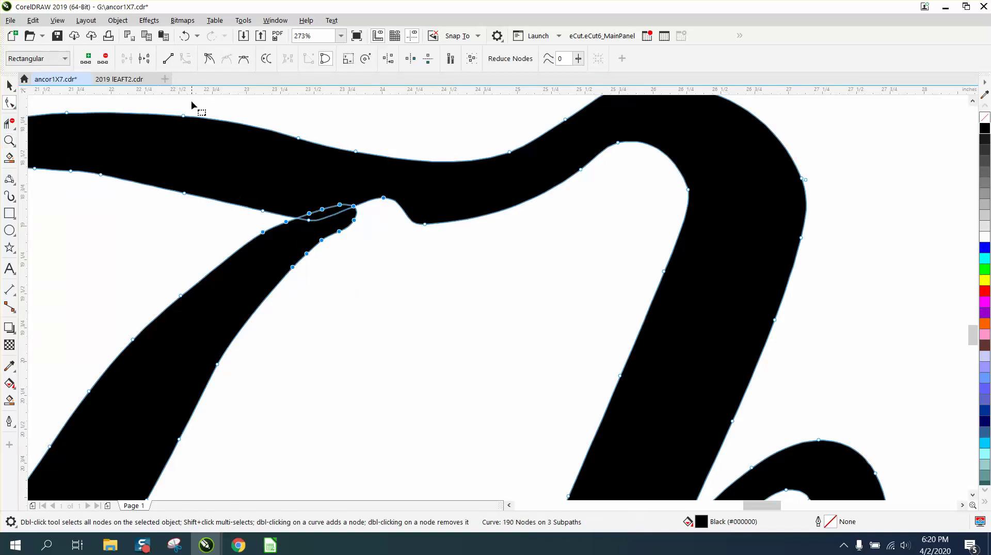
click(185, 36)
Reselect the stem-tip nodes and drag them up-right onto the top swash
drag(206, 232, 361, 292)
drag(225, 247, 310, 292)
drag(216, 230, 221, 238)
drag(314, 269, 351, 295)
drag(313, 260, 351, 225)
scroll(337, 266, down, 6)
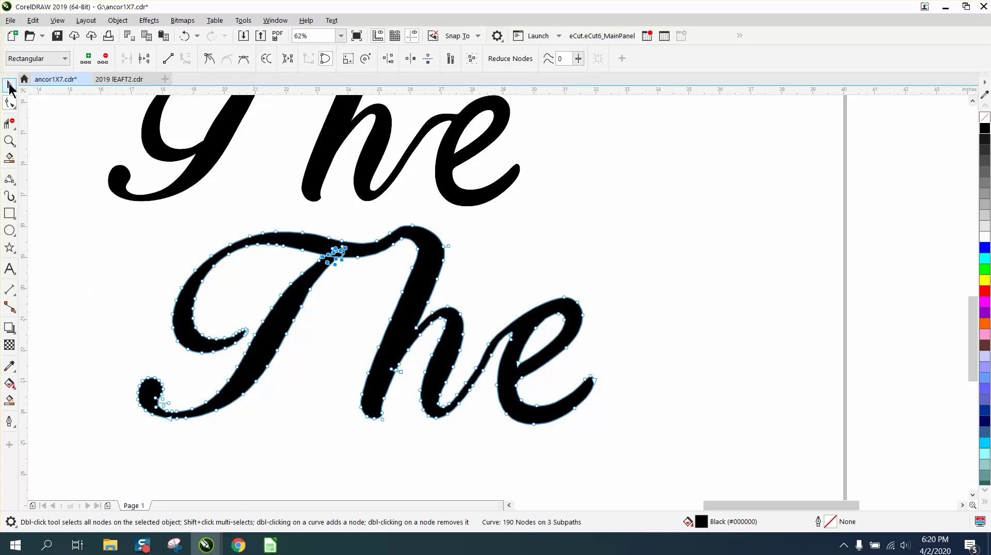
Give the lower 'The' no fill and a black outline
click(10, 85)
drag(104, 222, 708, 488)
click(985, 118)
right_click(985, 129)
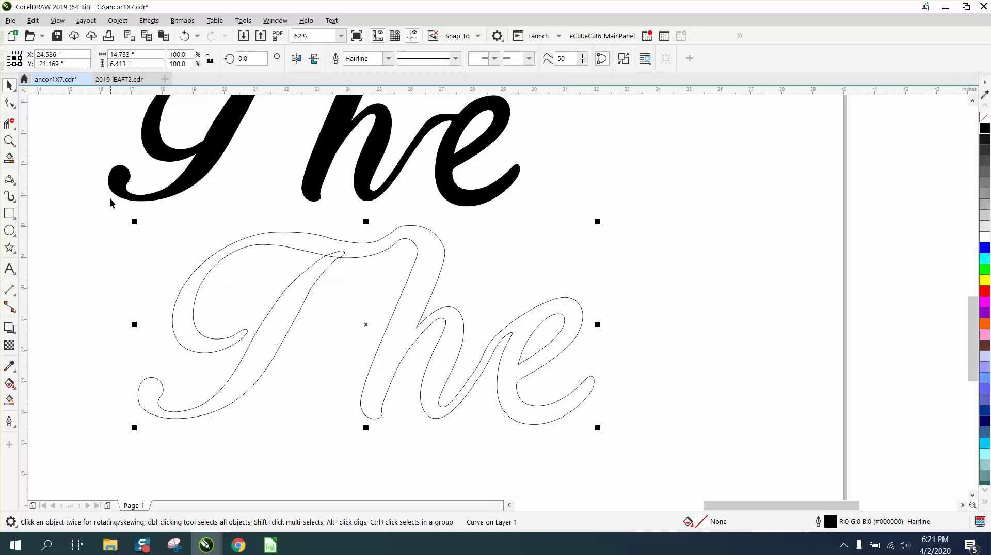
drag(111, 199, 655, 461)
Break the curve apart, weld the pieces, and Smart Fill the shape black
click(118, 21)
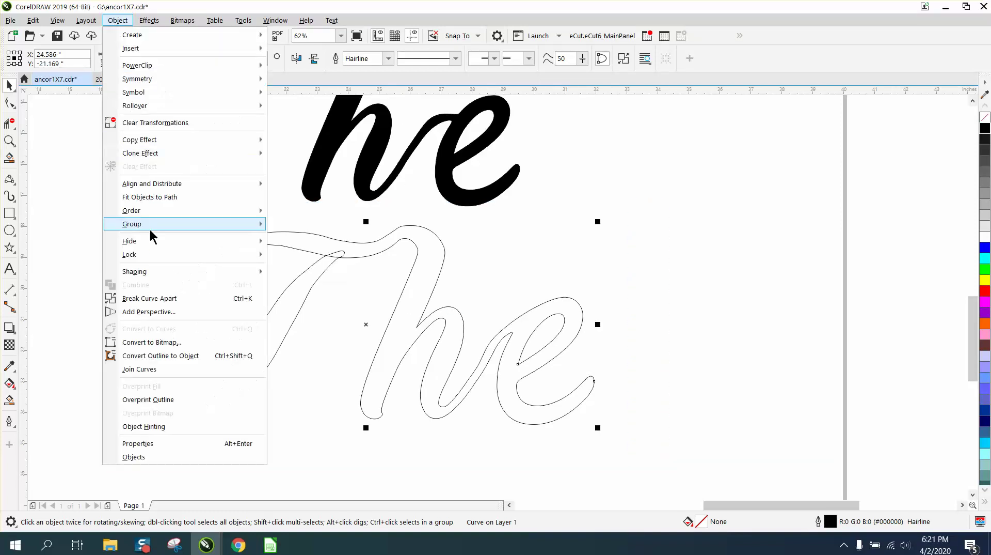
click(154, 297)
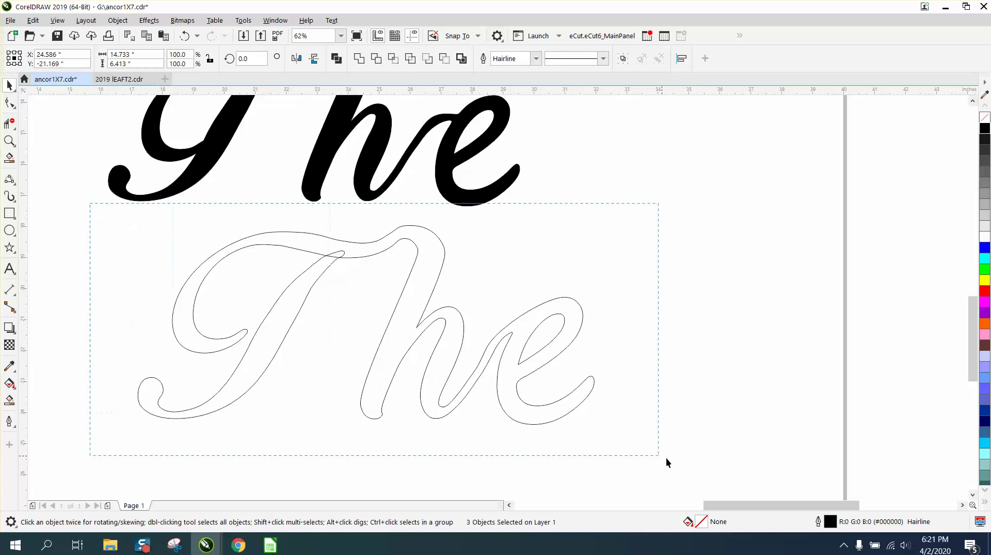
drag(666, 458, 666, 459)
click(360, 58)
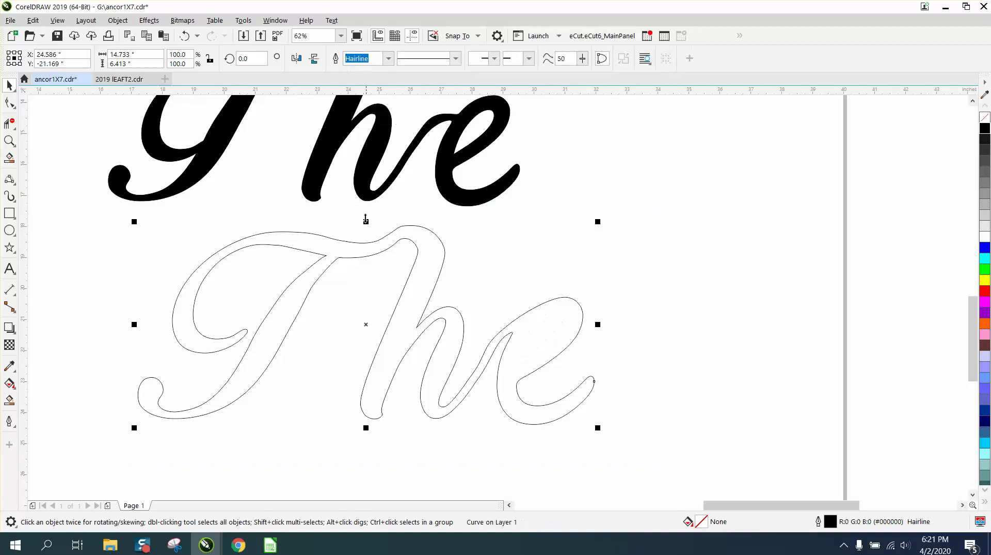
click(9, 400)
click(368, 250)
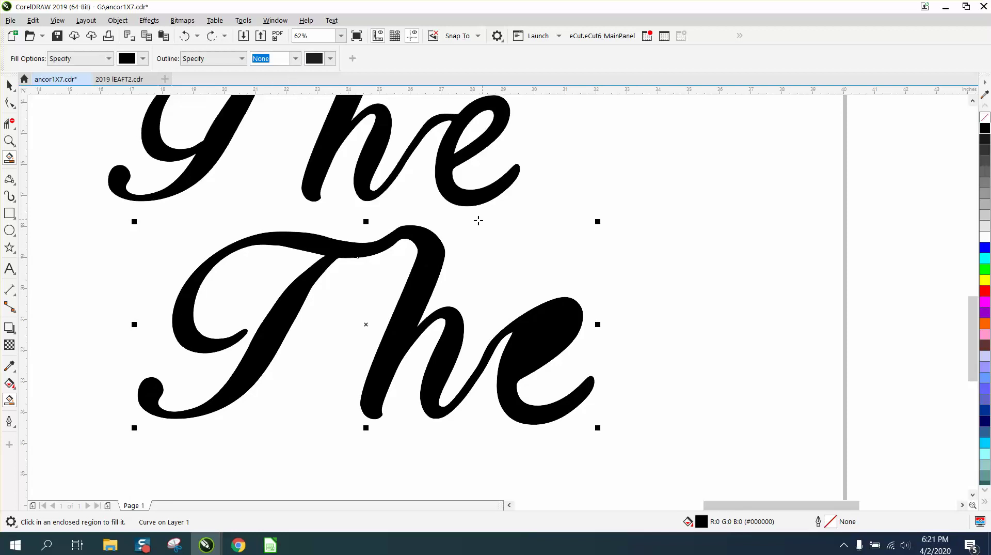
Undo the fill and weld, and set the nudge distance to 2 inches
click(184, 37)
click(184, 36)
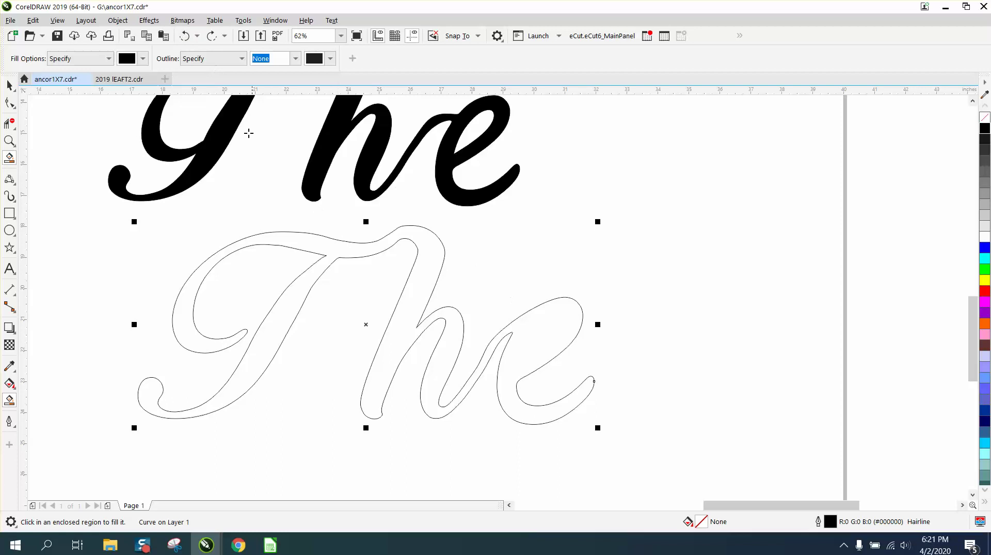
click(183, 36)
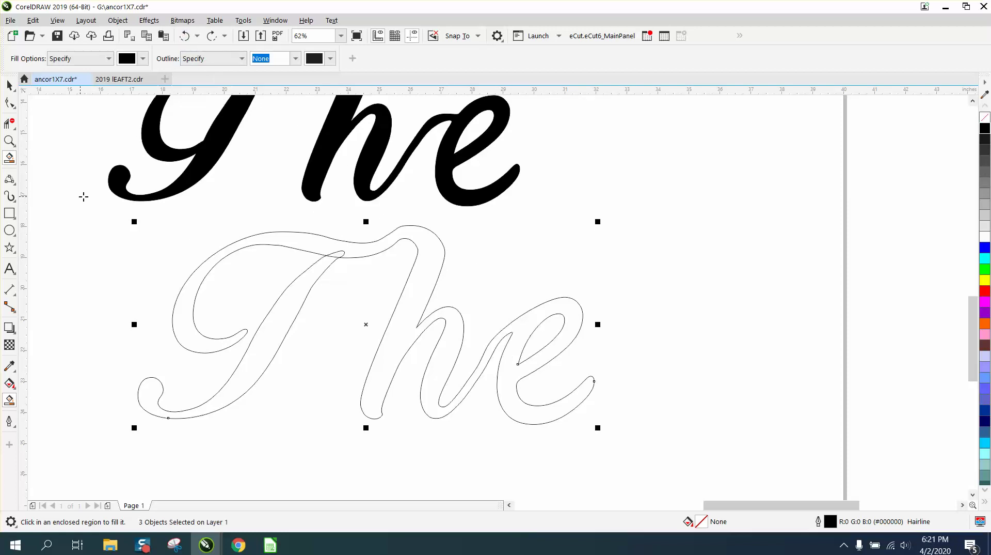
click(10, 85)
click(605, 196)
drag(402, 59, 377, 60)
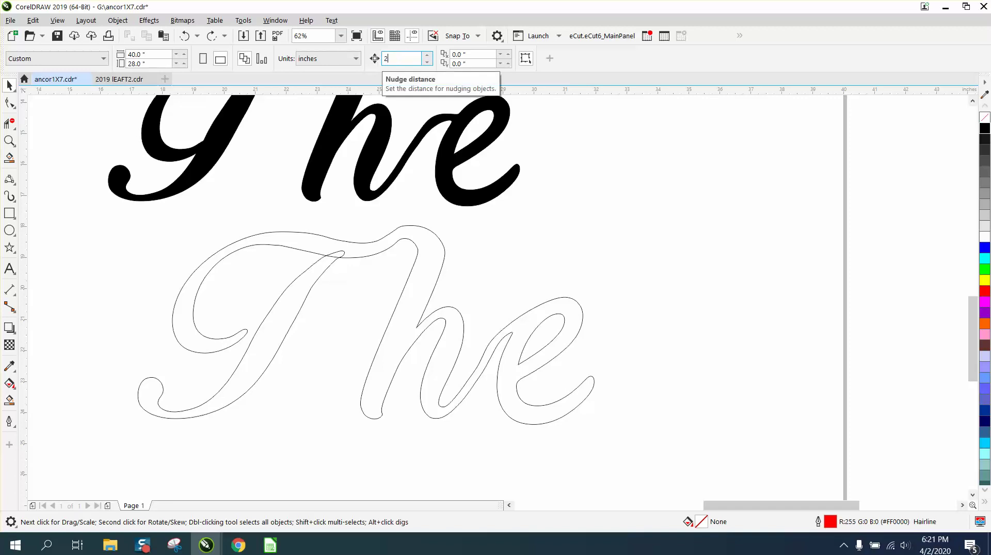
text(2)
Nudge the e's counter out of the e and weld the remaining two pieces
click(562, 325)
click(565, 323)
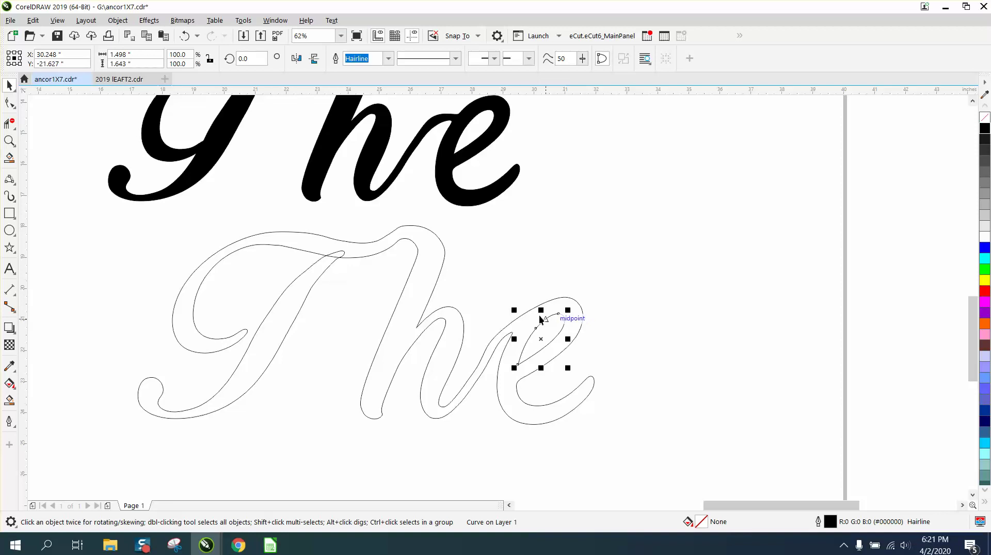
key(Right)
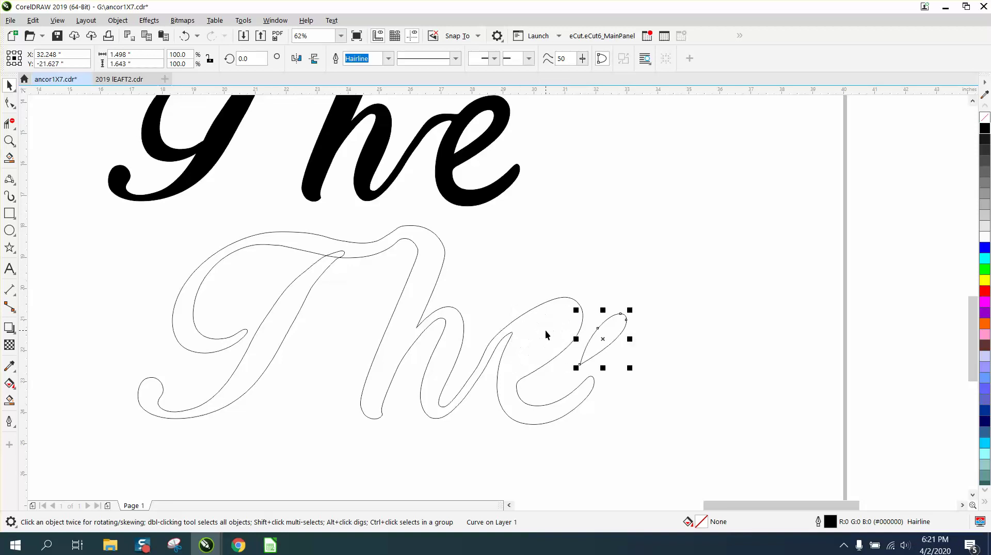
key(Right)
key(Right)
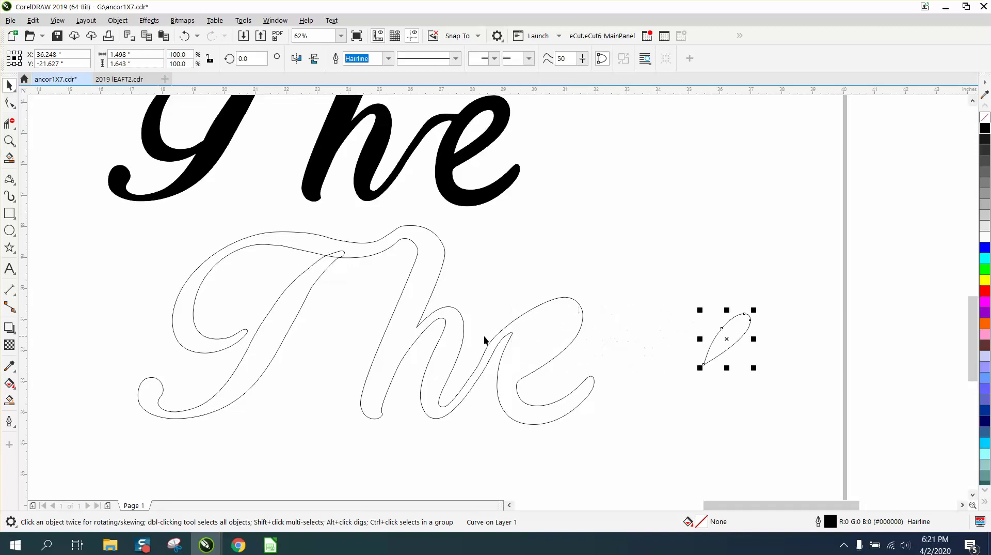
drag(101, 200, 671, 470)
click(366, 61)
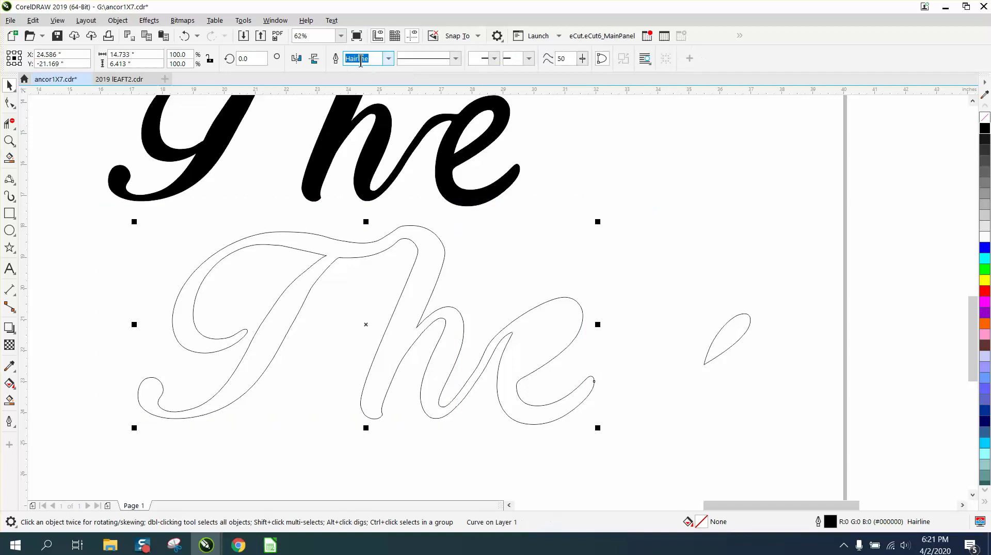
Move the counter back into the e and Smart Fill the shape black, leaving the hole open
click(726, 344)
key(Left)
key(Left)
key(Left)
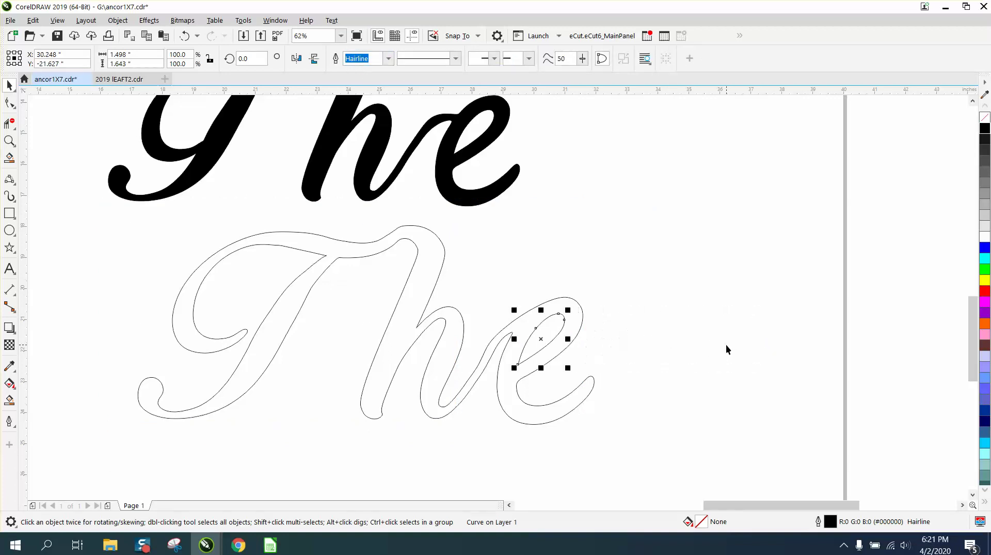
click(9, 399)
click(284, 316)
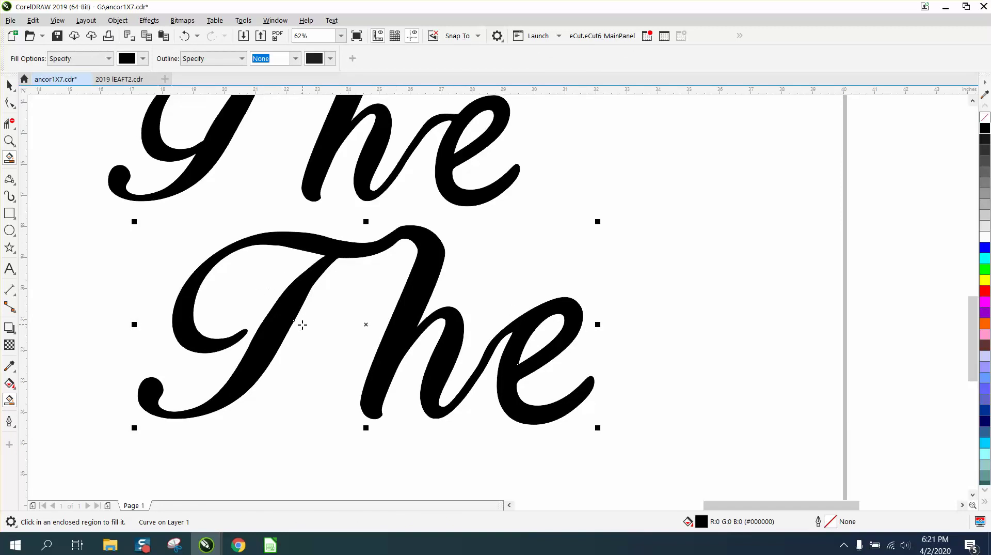
scroll(307, 326, down, 1)
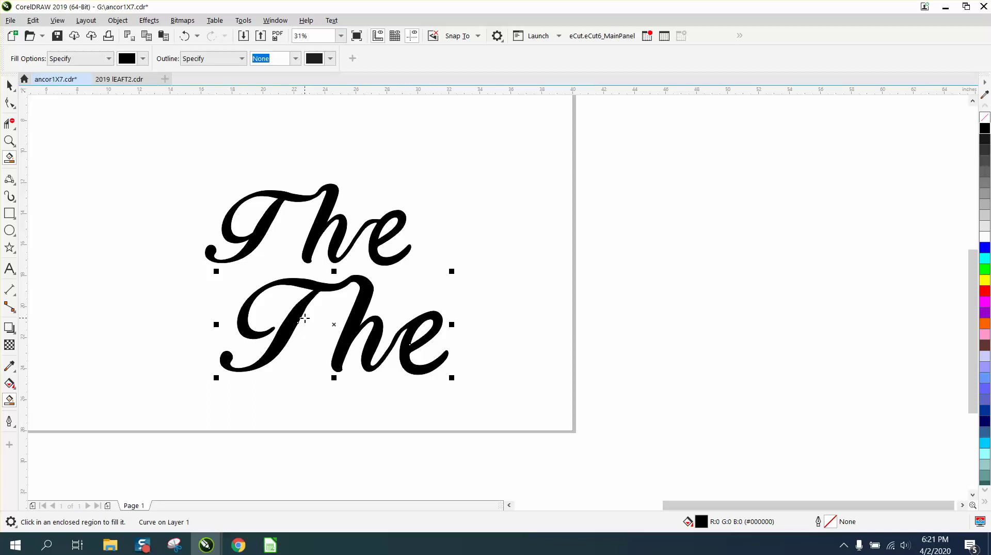